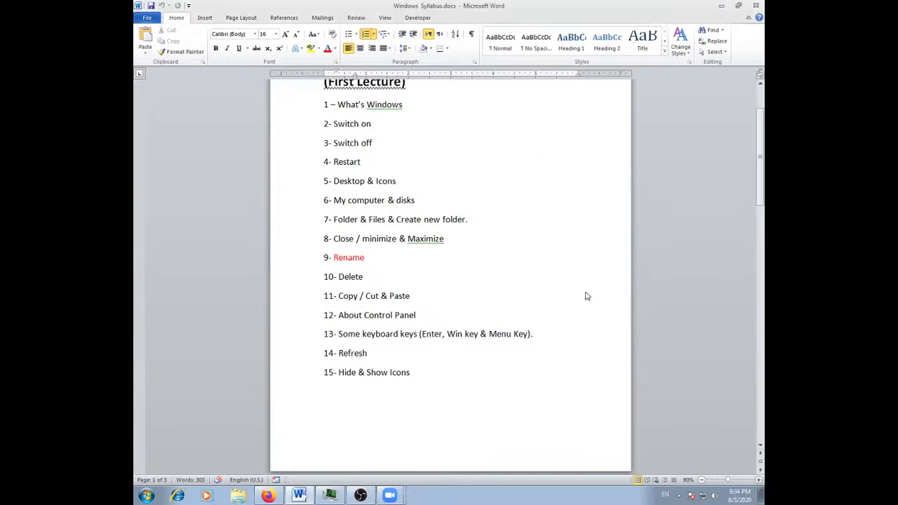
Minimize the Windows Syllabus document so that the desktop is in view.
{"action": "left_click", "coordinate": [324, 258]}
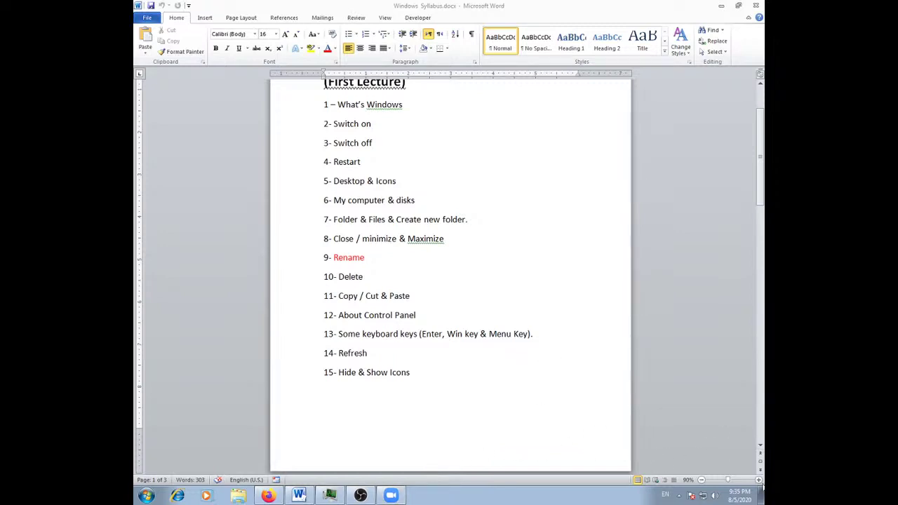
{"action": "key", "text": "super+d"}
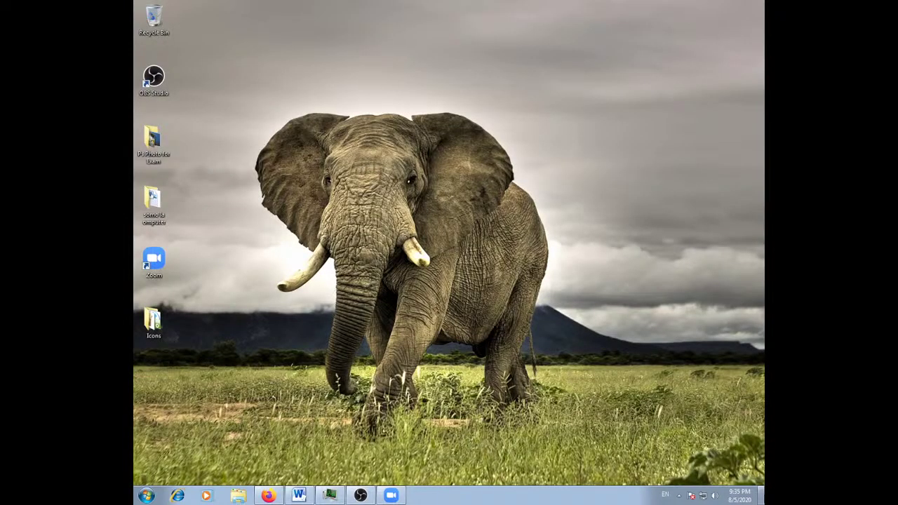
{"action": "left_click", "coordinate": [299, 495]}
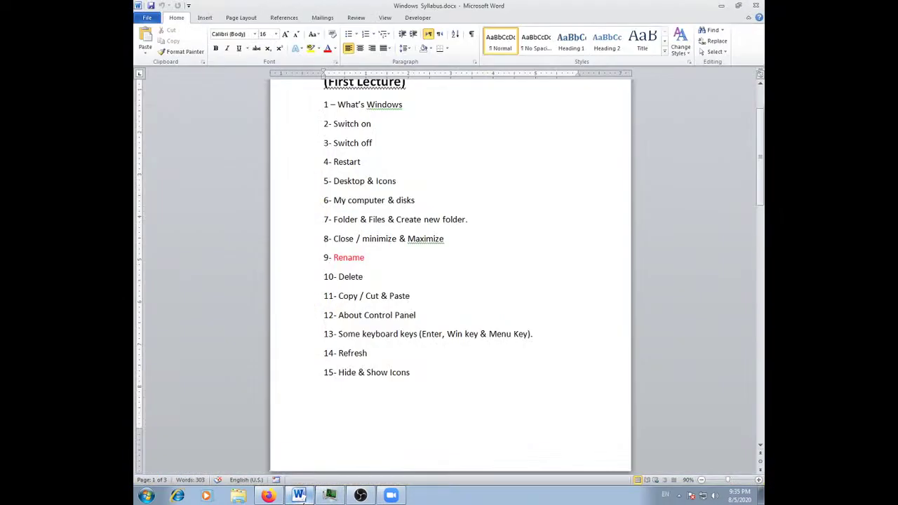
{"action": "left_click", "coordinate": [722, 6]}
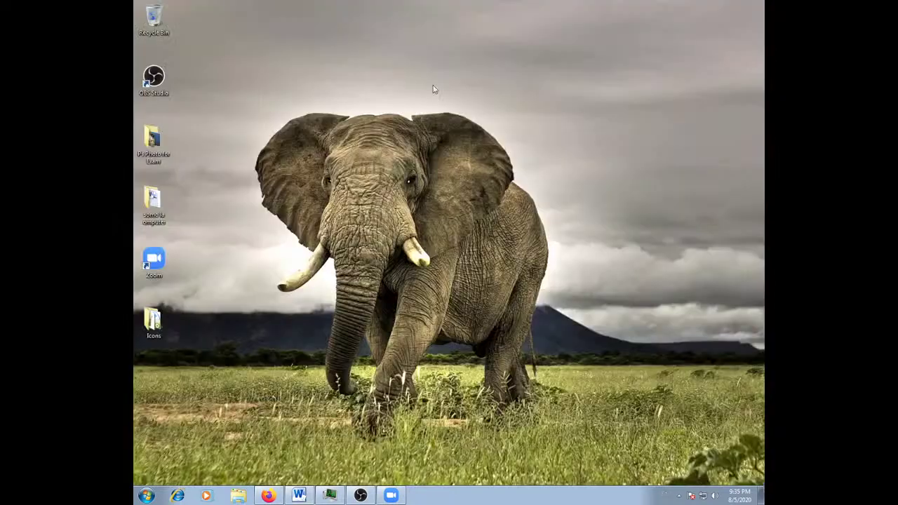
Refresh the desktop three times.
{"action": "right_click", "coordinate": [210, 131]}
{"action": "left_click", "coordinate": [228, 159]}
{"action": "left_click_drag", "start_coordinate": [570, 84], "coordinate": [264, 372]}
{"action": "right_click", "coordinate": [210, 164]}
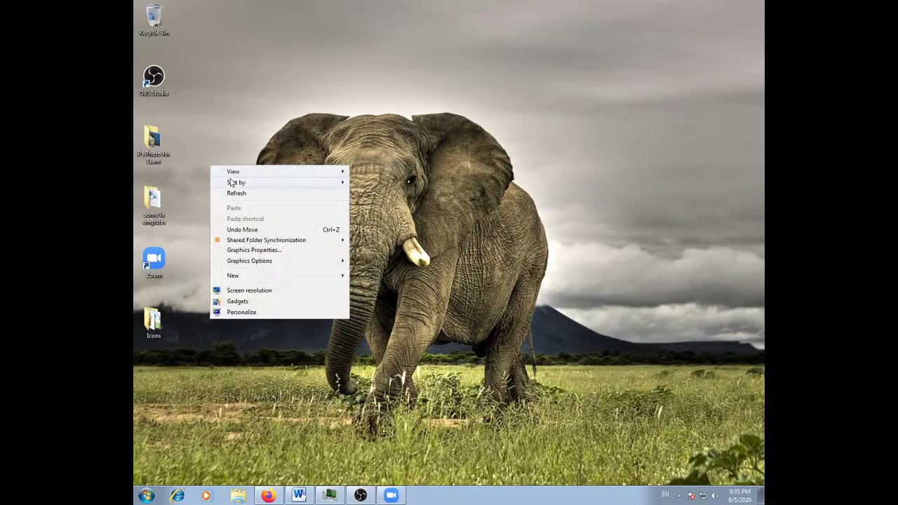
{"action": "left_click", "coordinate": [232, 199]}
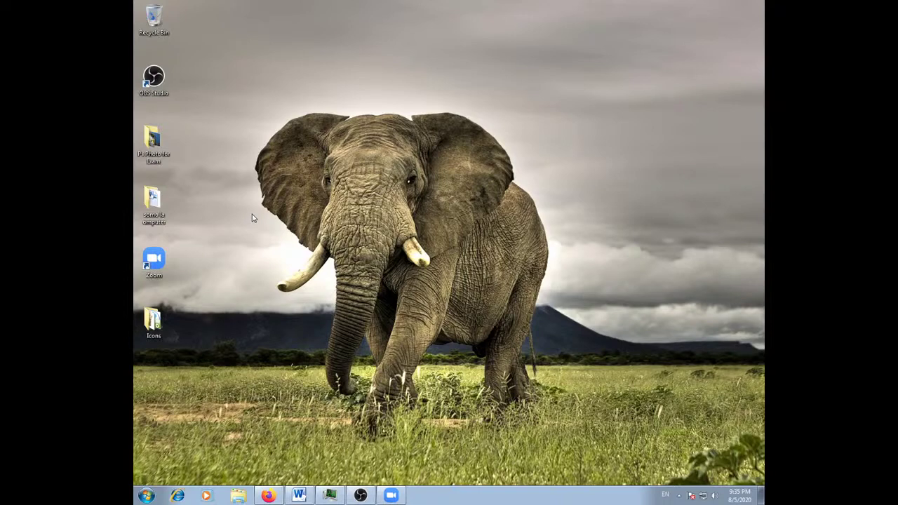
{"action": "right_click", "coordinate": [247, 112]}
{"action": "left_click", "coordinate": [257, 140]}
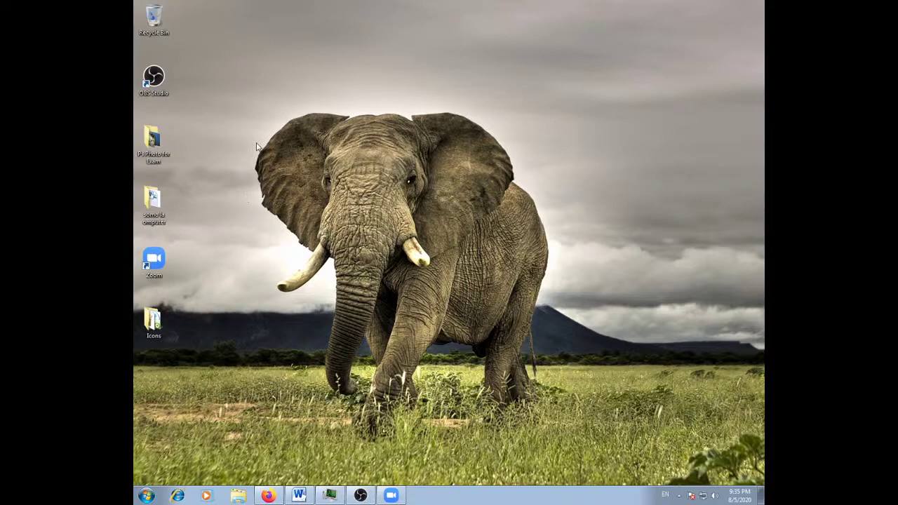
Move the Icons folder on the desktop to the place directly below the PS Photo for Exam folder.
{"action": "left_click", "coordinate": [152, 144]}
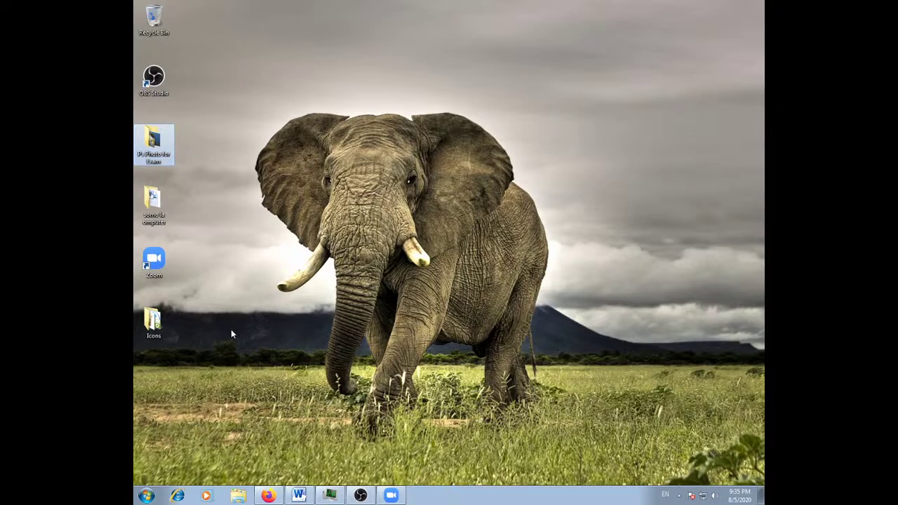
{"action": "left_click", "coordinate": [157, 330]}
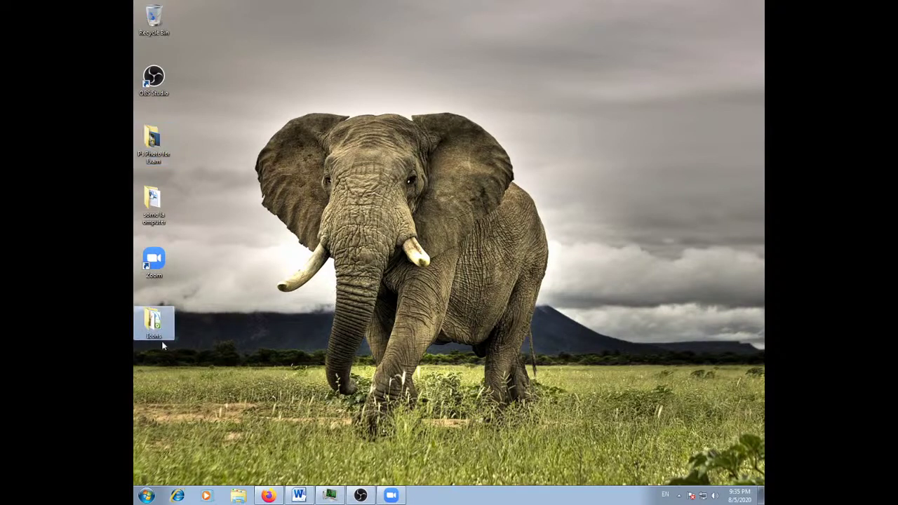
{"action": "left_click_drag", "start_coordinate": [161, 339], "coordinate": [248, 199]}
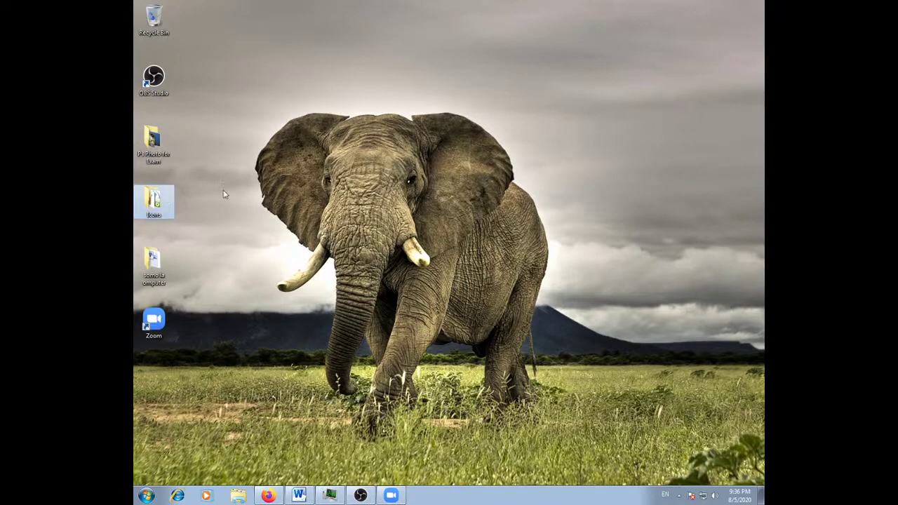
Rename the Icons folder on the desktop as Aikoni.
{"action": "right_click", "coordinate": [152, 208]}
{"action": "left_click", "coordinate": [212, 388]}
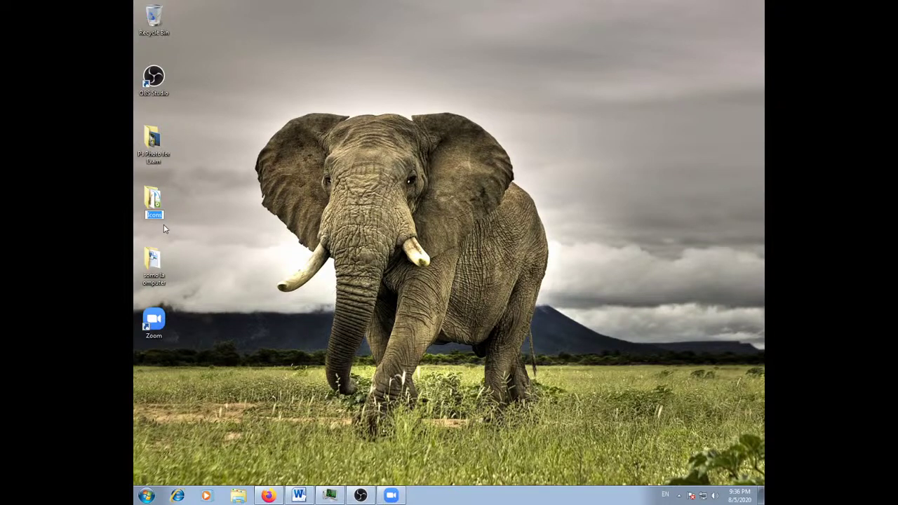
{"action": "type", "text": "Aikoni"}
{"action": "key", "text": "Return"}
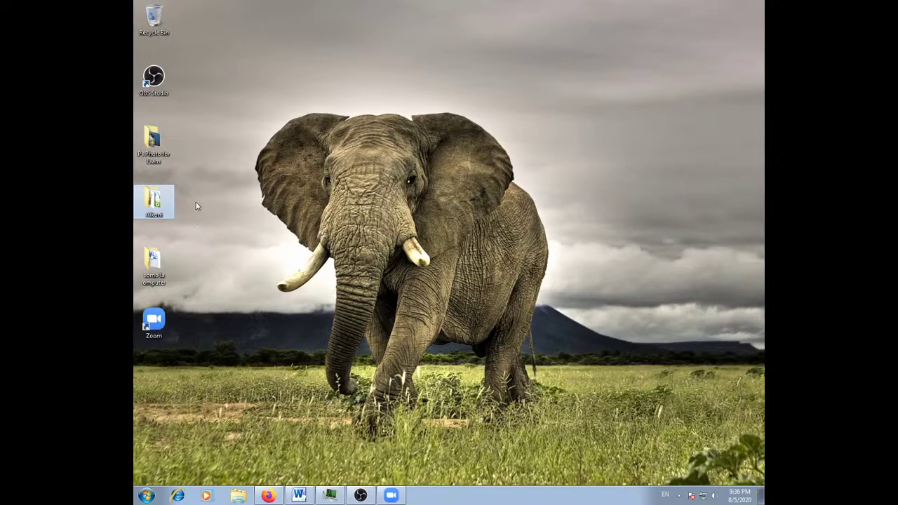
{"action": "right_click", "coordinate": [155, 204]}
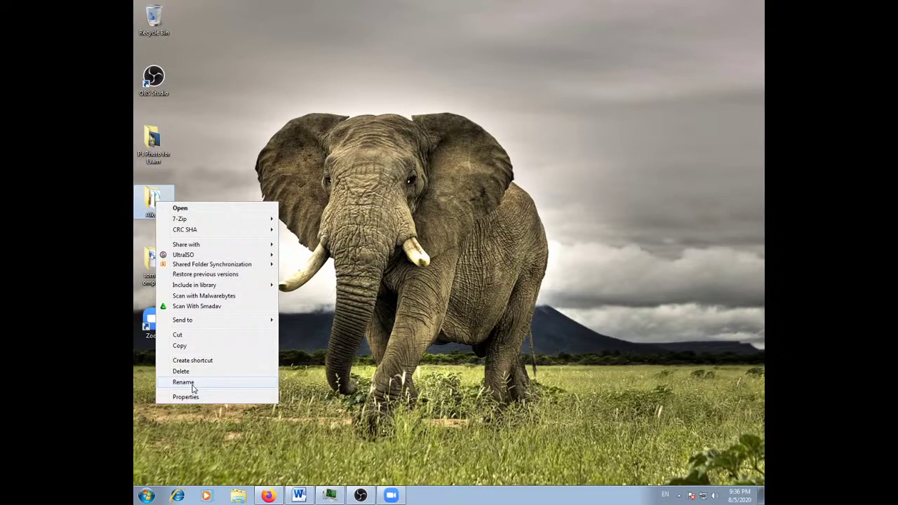
{"action": "left_click", "coordinate": [202, 178]}
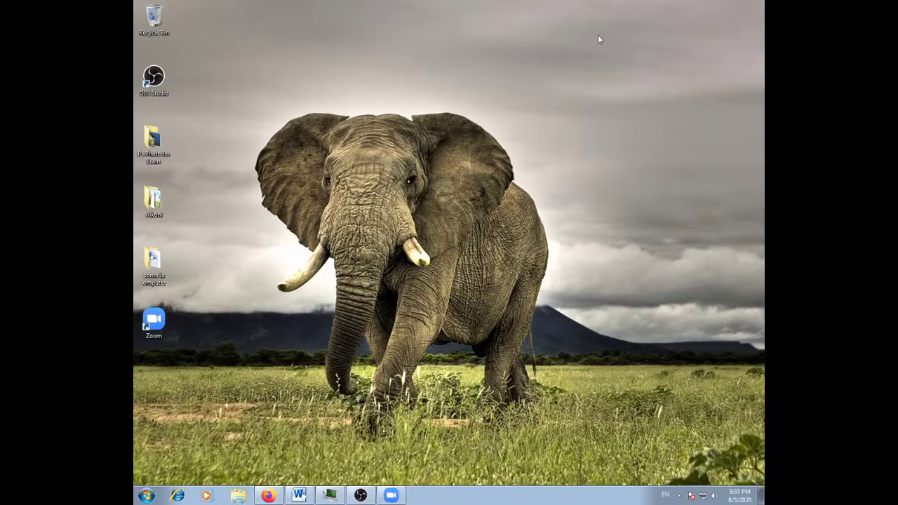
Create a new folder on the desktop and keep its default name.
{"action": "right_click", "coordinate": [579, 77]}
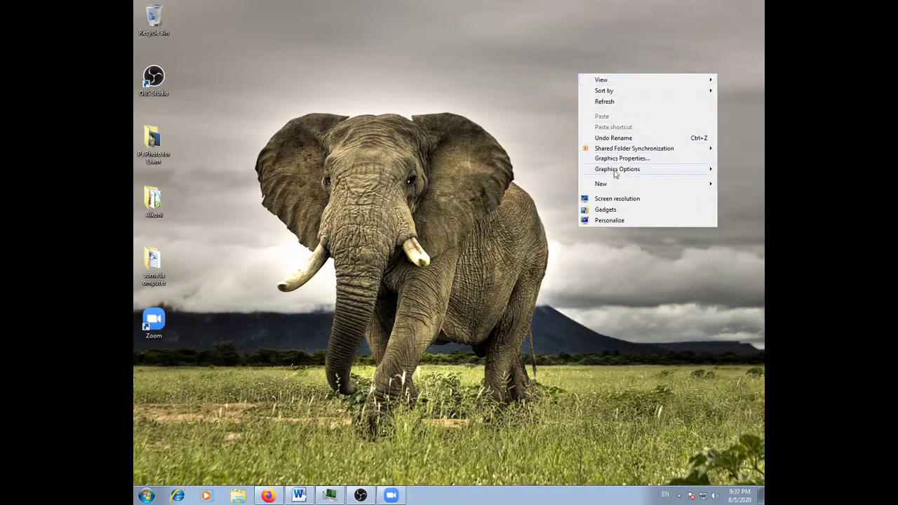
{"action": "mouse_move", "coordinate": [612, 184]}
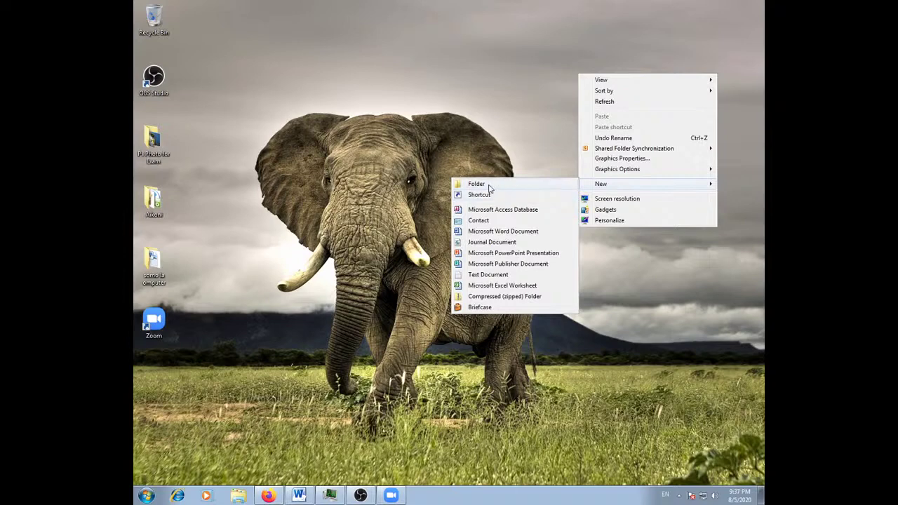
{"action": "left_click", "coordinate": [489, 185]}
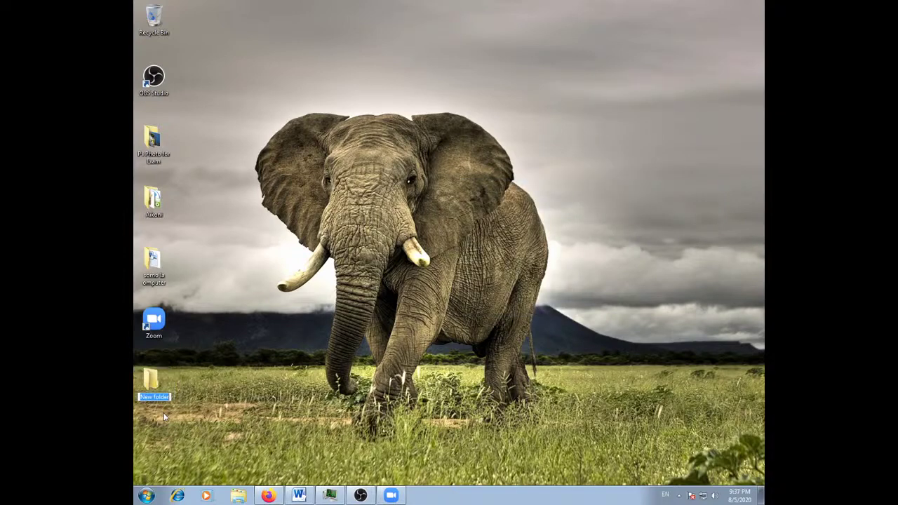
{"action": "key", "text": "Return"}
{"action": "left_click", "coordinate": [223, 398]}
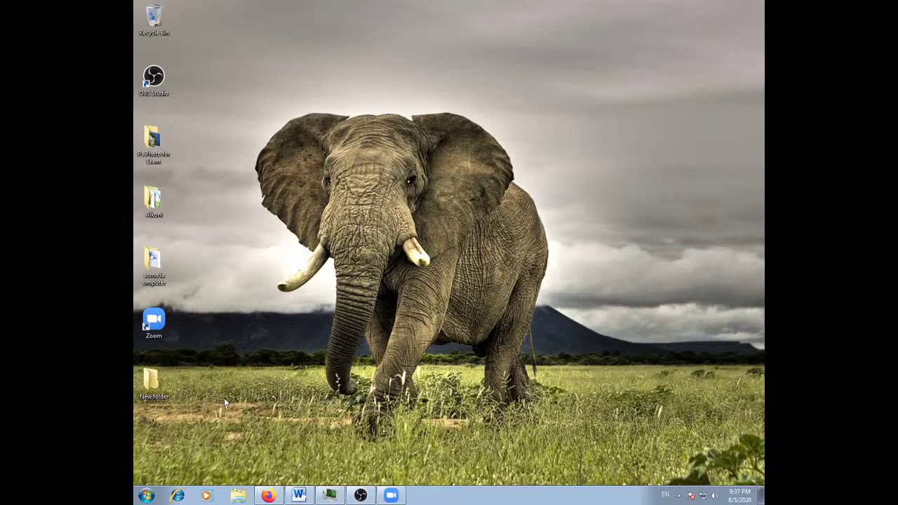
Delete the folder named New folder from the desktop, moving it to the Recycle Bin.
{"action": "left_click", "coordinate": [152, 391]}
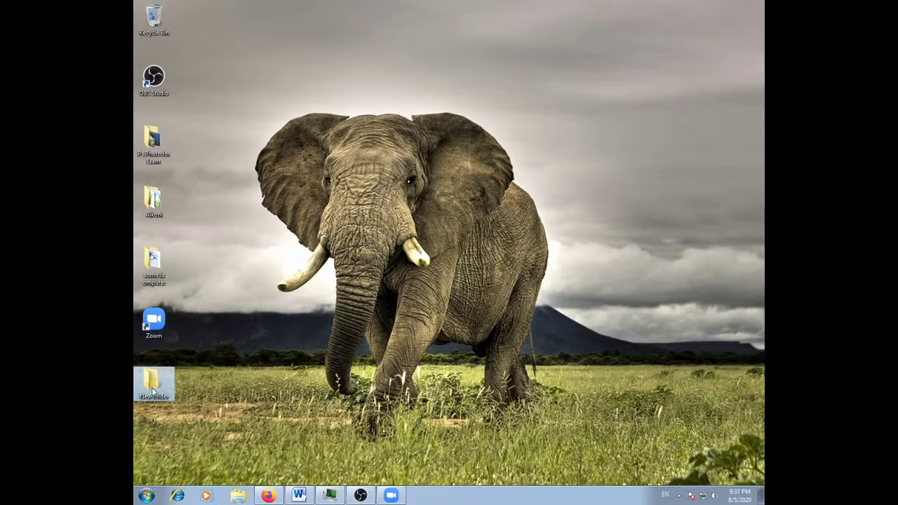
{"action": "right_click", "coordinate": [152, 391]}
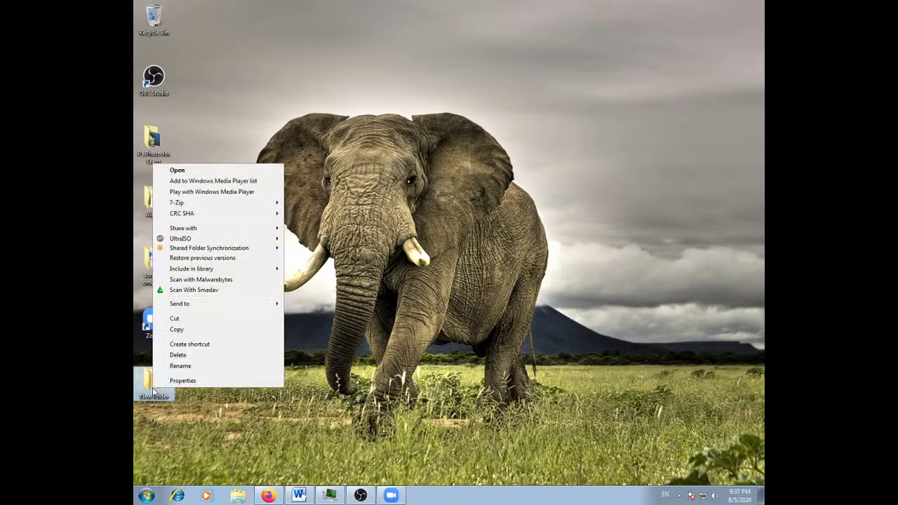
{"action": "left_click", "coordinate": [178, 355]}
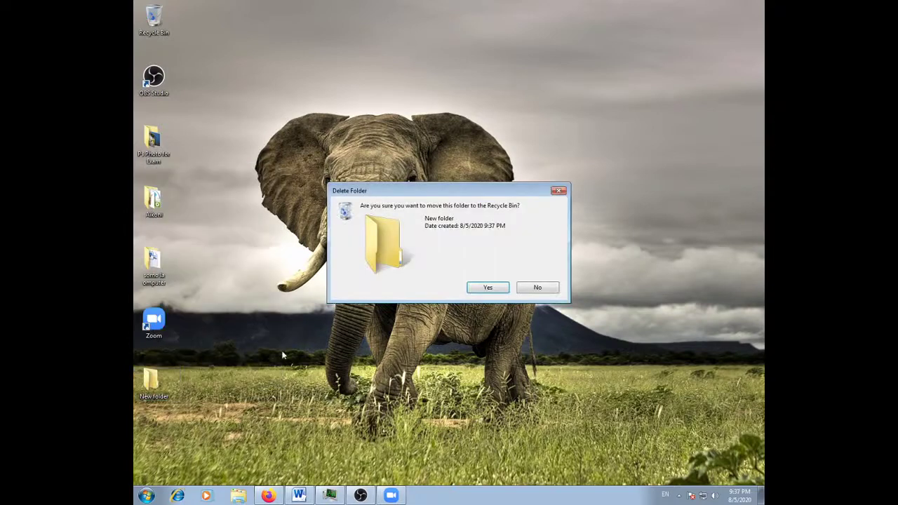
{"action": "left_click_drag", "start_coordinate": [338, 192], "coordinate": [475, 33]}
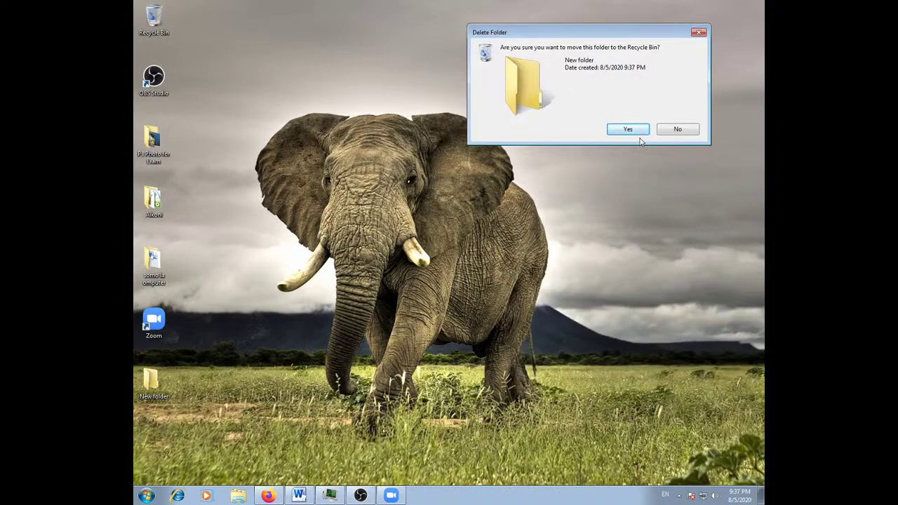
{"action": "left_click", "coordinate": [627, 128]}
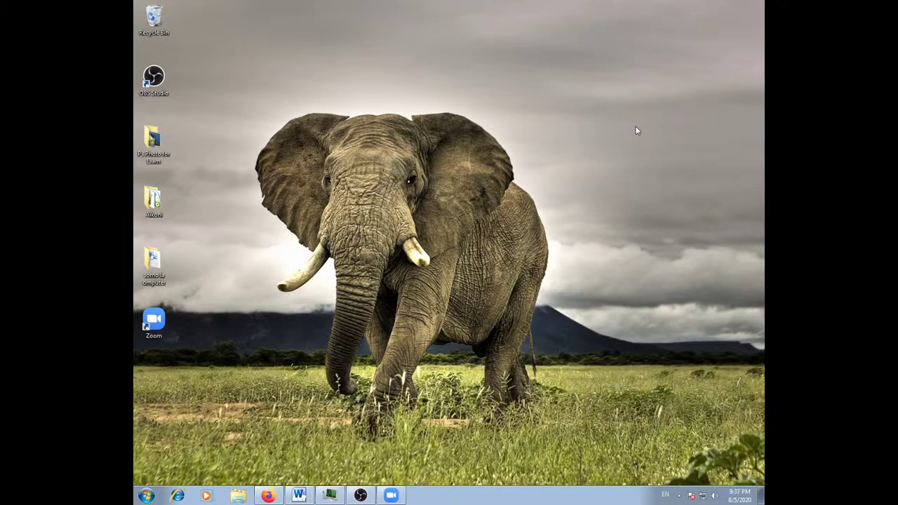
Refresh the desktop three more times.
{"action": "right_click", "coordinate": [311, 91]}
{"action": "left_click", "coordinate": [328, 120]}
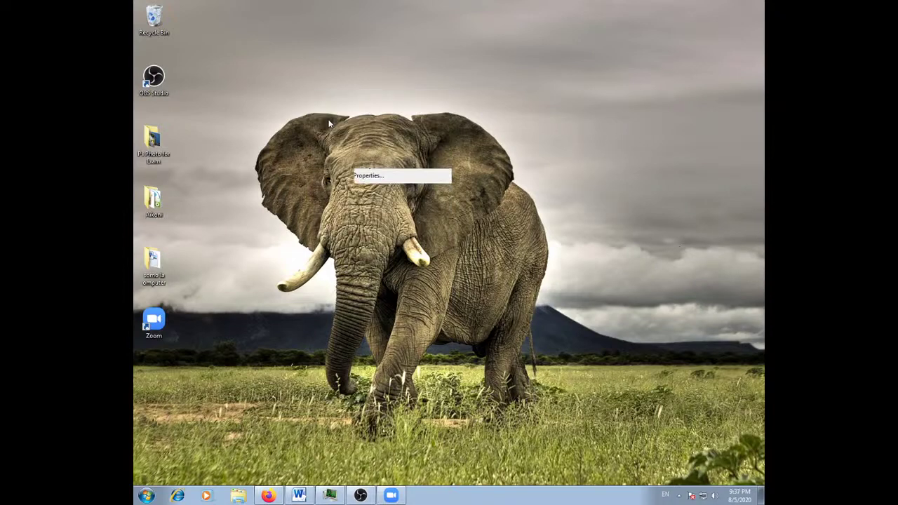
{"action": "right_click", "coordinate": [208, 104]}
{"action": "left_click", "coordinate": [230, 128]}
{"action": "right_click", "coordinate": [203, 105]}
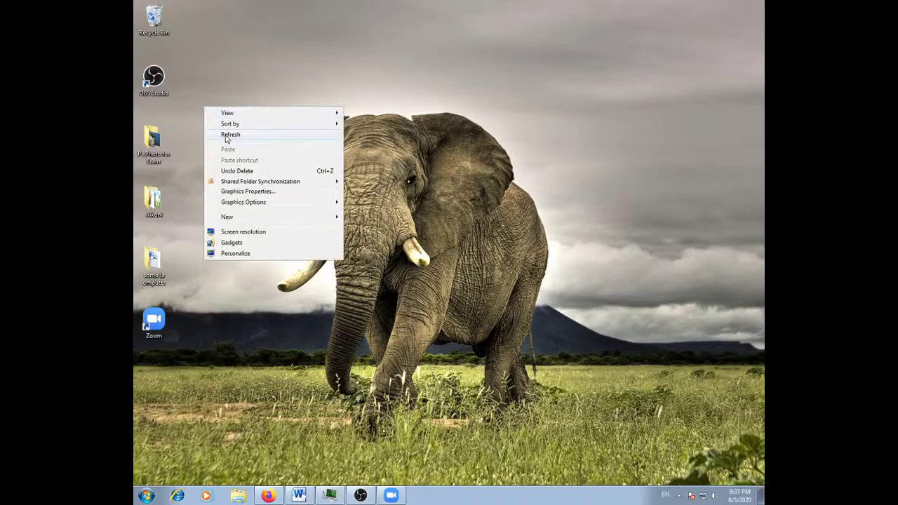
{"action": "left_click", "coordinate": [225, 133]}
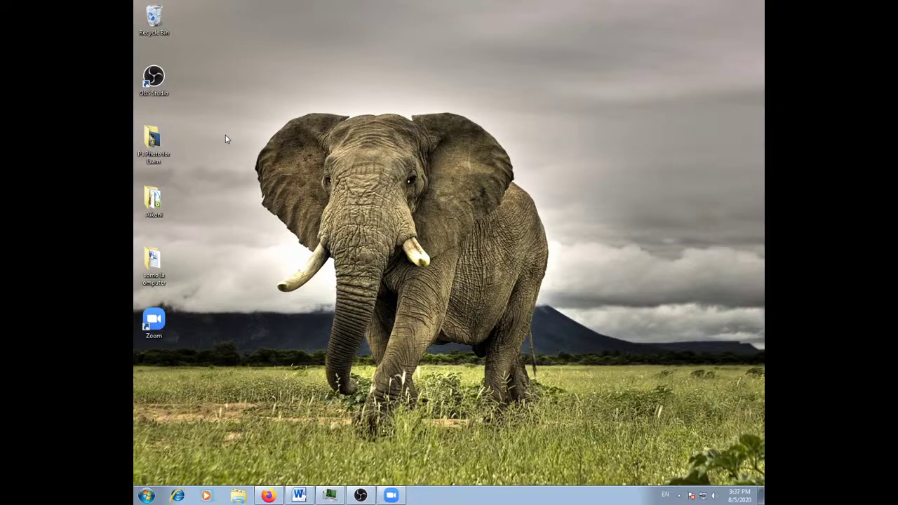
Create a new folder on the desktop and name it JIPYA.
{"action": "left_click", "coordinate": [153, 141]}
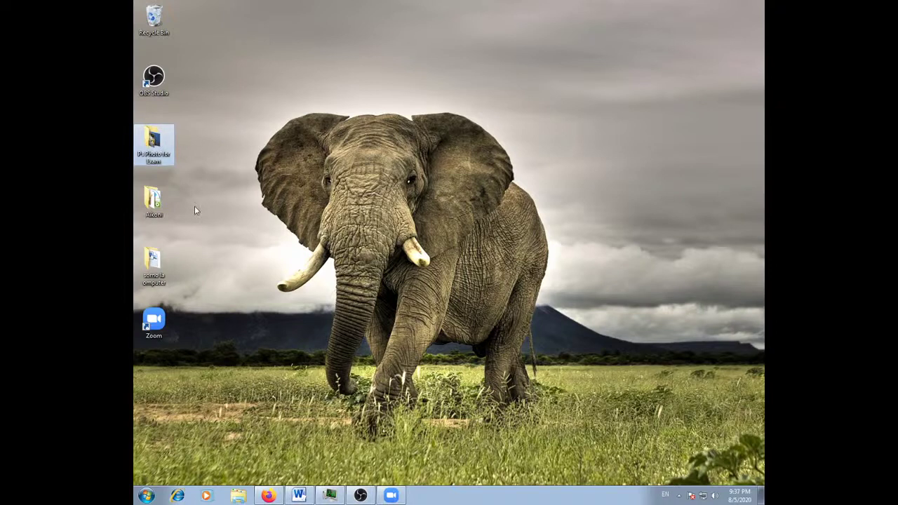
{"action": "left_click", "coordinate": [217, 266]}
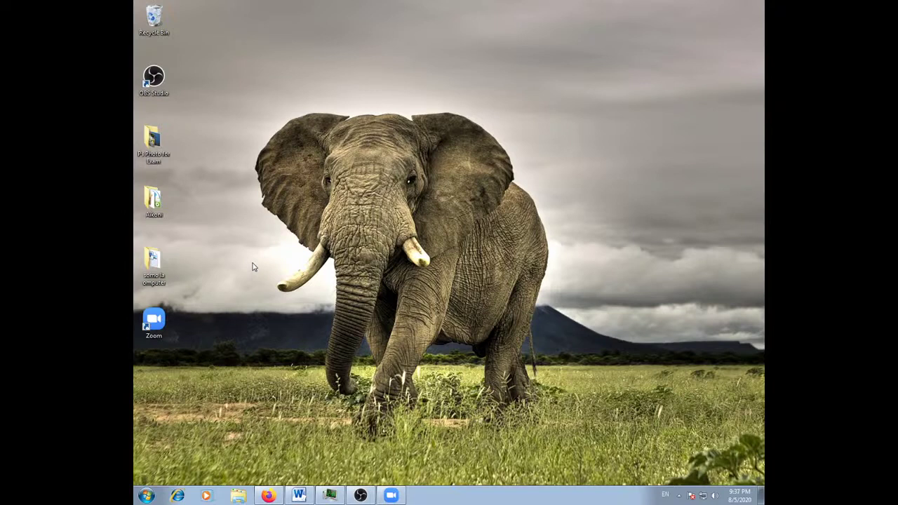
{"action": "key", "text": "ctrl+shift+n"}
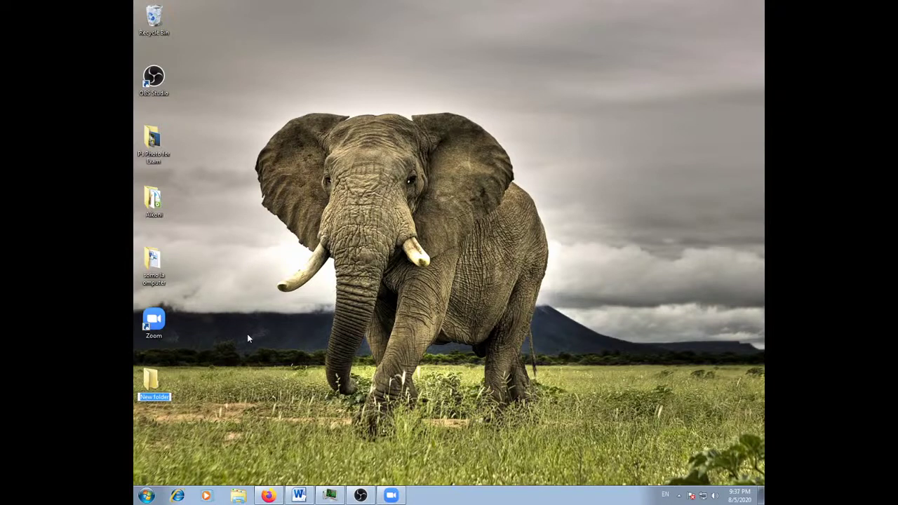
{"action": "type", "text": "JIPYA"}
{"action": "key", "text": "Return"}
{"action": "left_click", "coordinate": [247, 335]}
{"action": "right_click", "coordinate": [223, 300]}
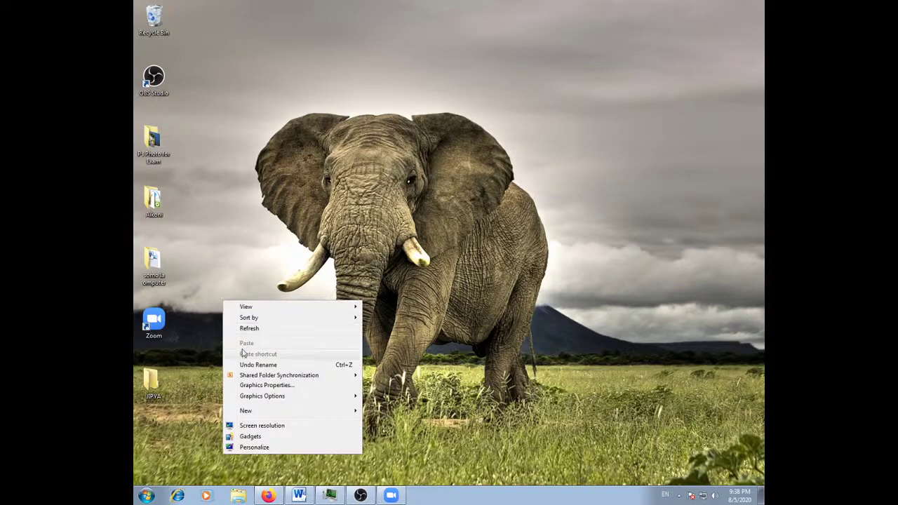
{"action": "mouse_move", "coordinate": [269, 413]}
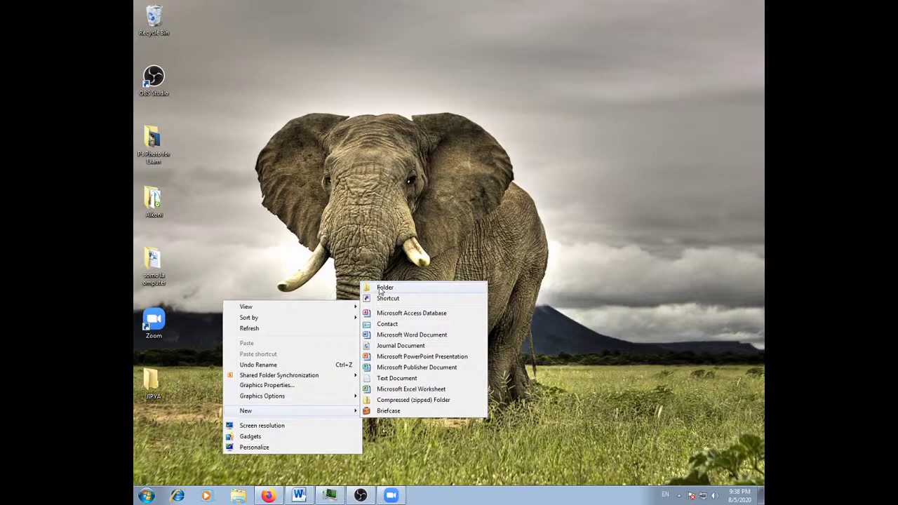
{"action": "left_click", "coordinate": [236, 265]}
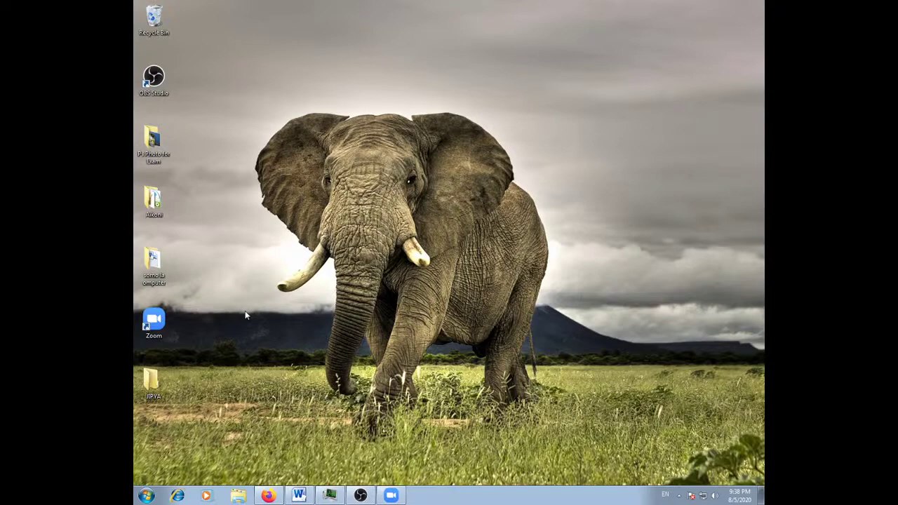
Open the On-Screen Keyboard and use its new-folder key combination to create another folder on the desktop.
{"action": "key", "text": "super+r"}
{"action": "key", "text": "Return"}
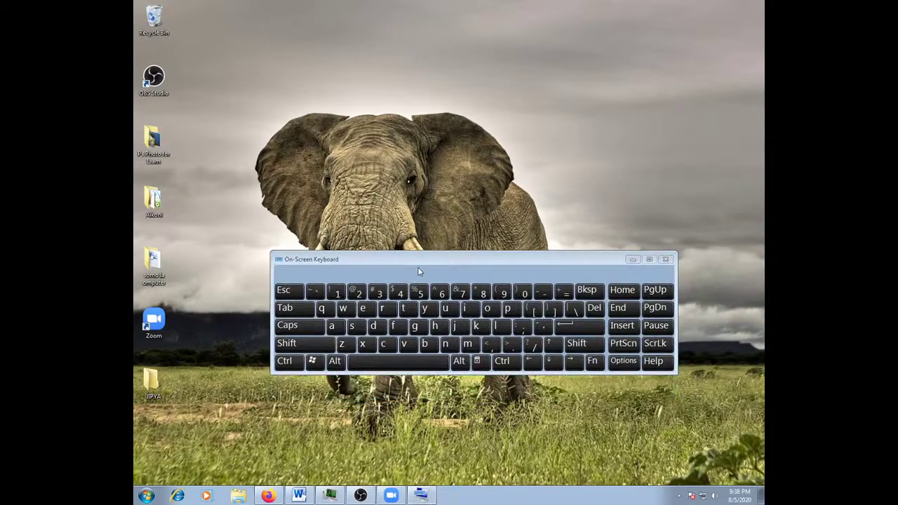
{"action": "left_click", "coordinate": [285, 360]}
{"action": "left_click", "coordinate": [293, 346]}
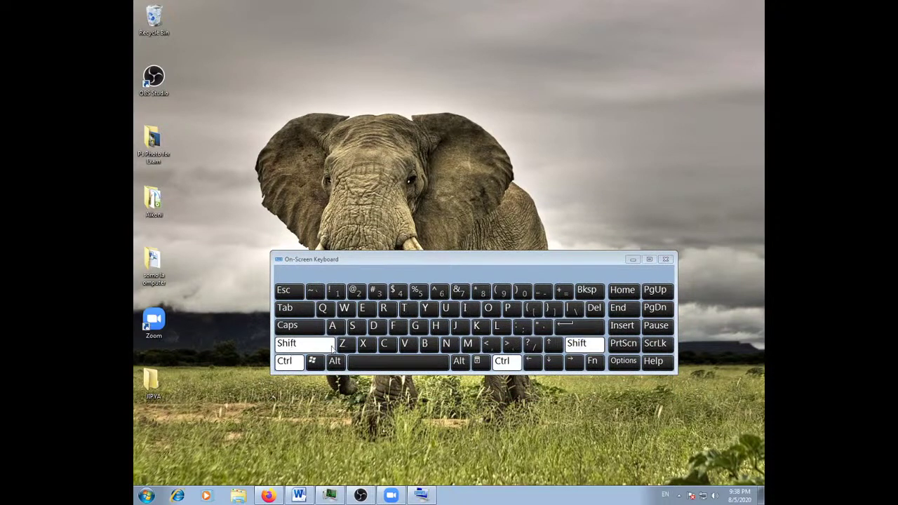
{"action": "left_click", "coordinate": [445, 343]}
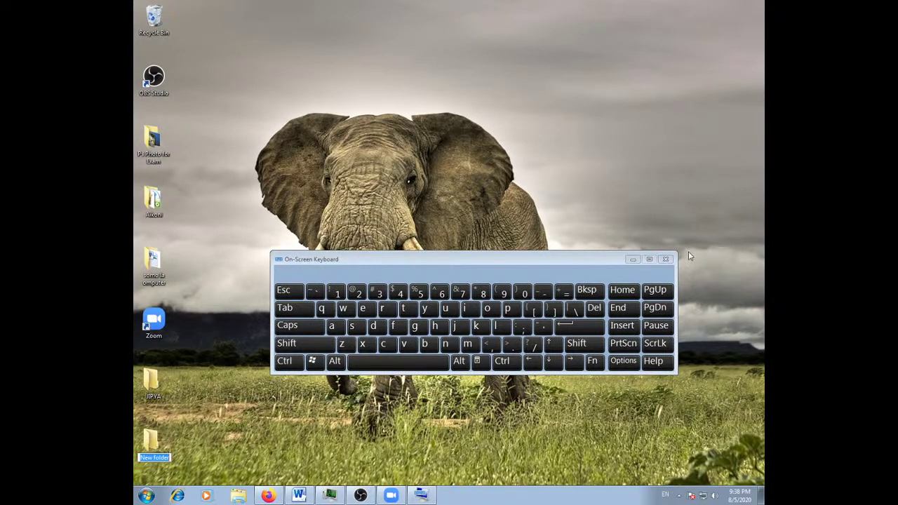
Minimize the On-Screen Keyboard, keep the new folder's default name, and refresh the desktop.
{"action": "left_click", "coordinate": [636, 260]}
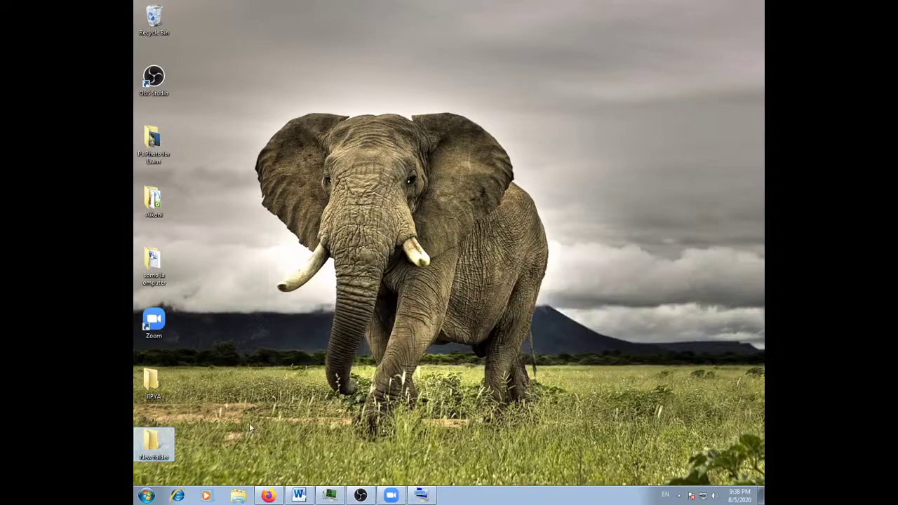
{"action": "left_click", "coordinate": [279, 386]}
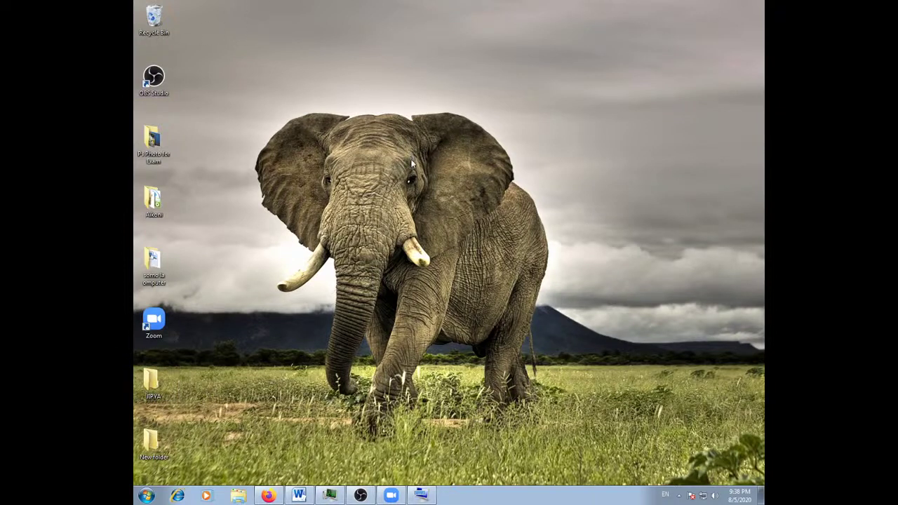
{"action": "left_click", "coordinate": [161, 398]}
{"action": "right_click", "coordinate": [280, 173]}
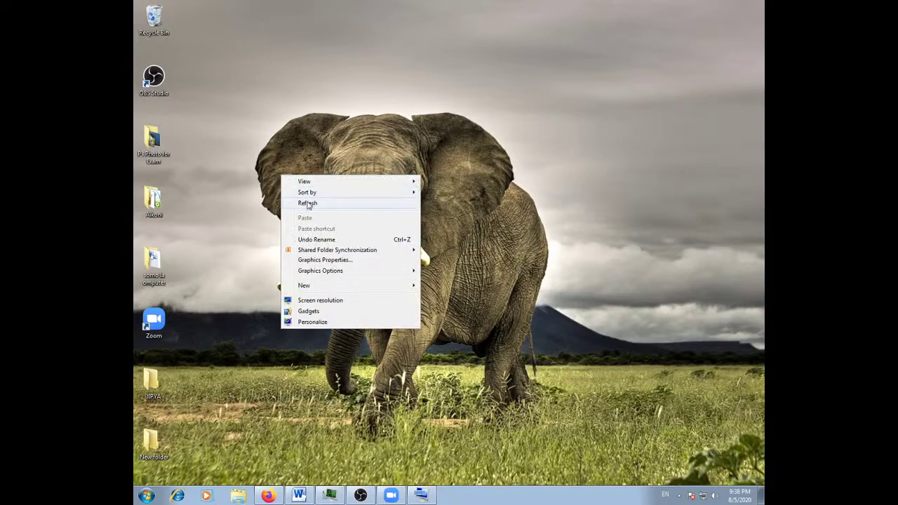
{"action": "left_click", "coordinate": [302, 201]}
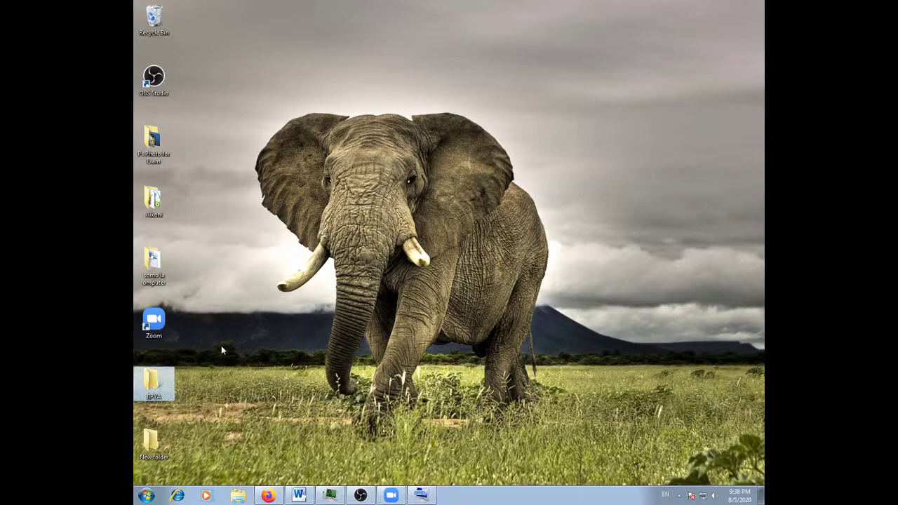
Open the somo la omputer folder to view its contents and close it again.
{"action": "left_click", "coordinate": [153, 261]}
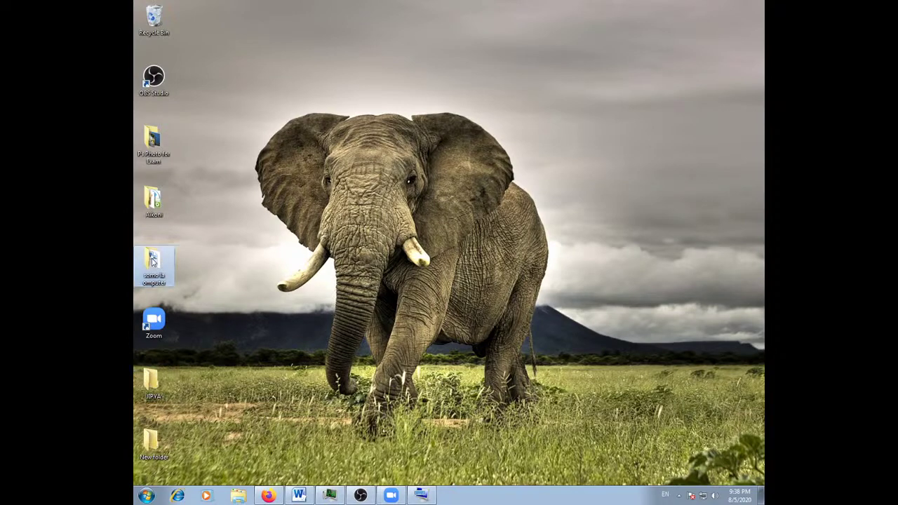
{"action": "double_click", "coordinate": [153, 261]}
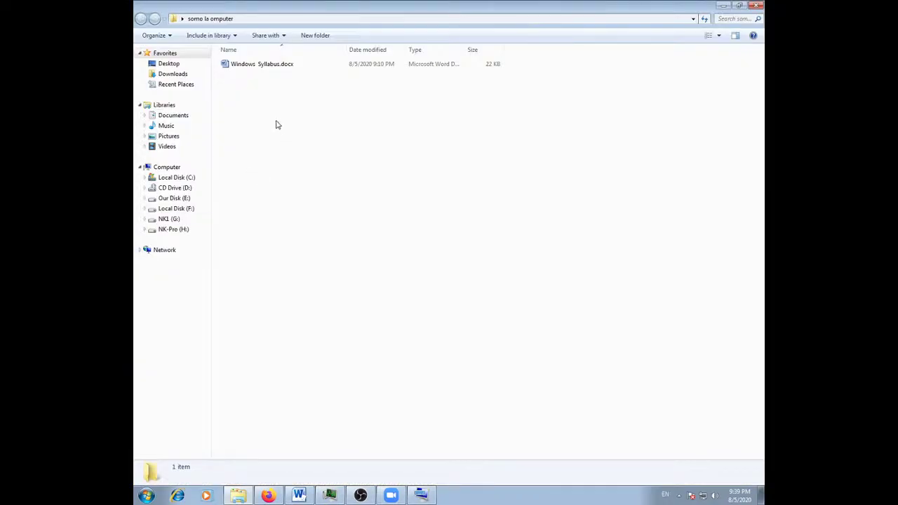
{"action": "left_click", "coordinate": [756, 5]}
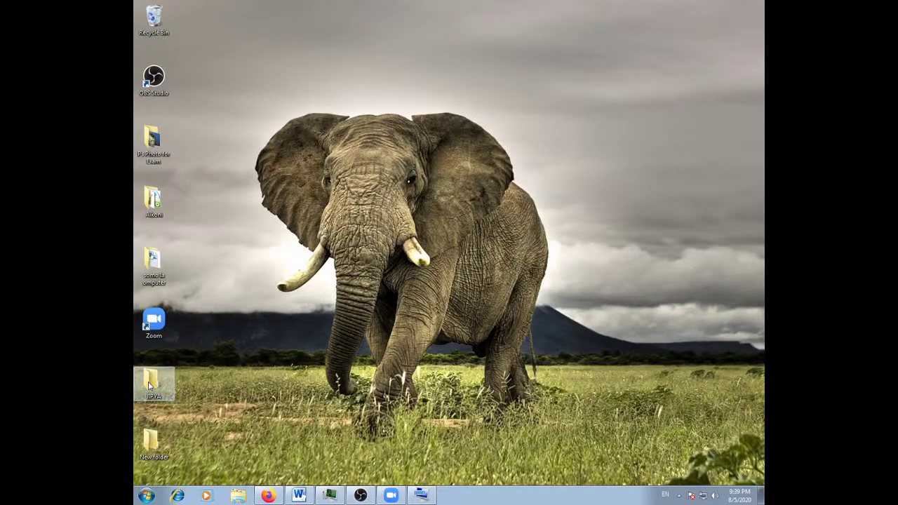
Open the Computer window, look into Our Disk (E:) and Local Disk (F:), and minimize the window.
{"action": "key", "text": "super+e"}
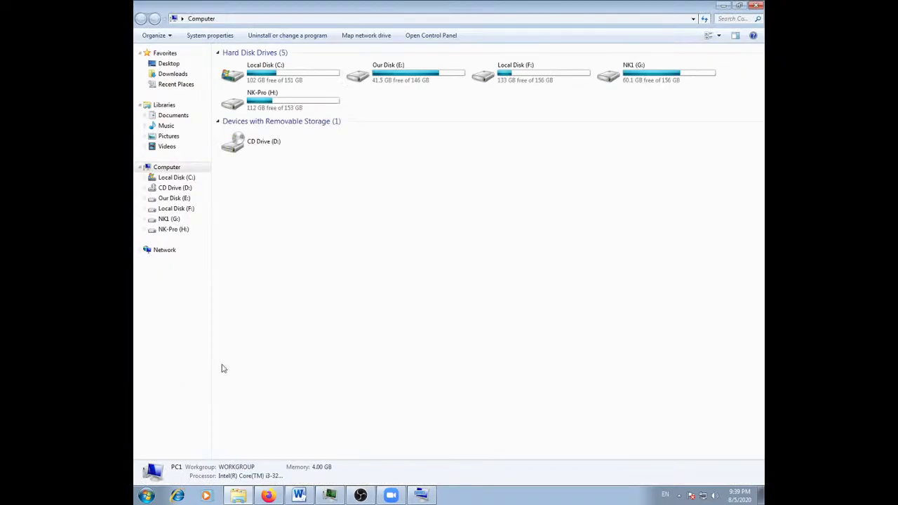
{"action": "double_click", "coordinate": [411, 81]}
{"action": "key", "text": "BackSpace"}
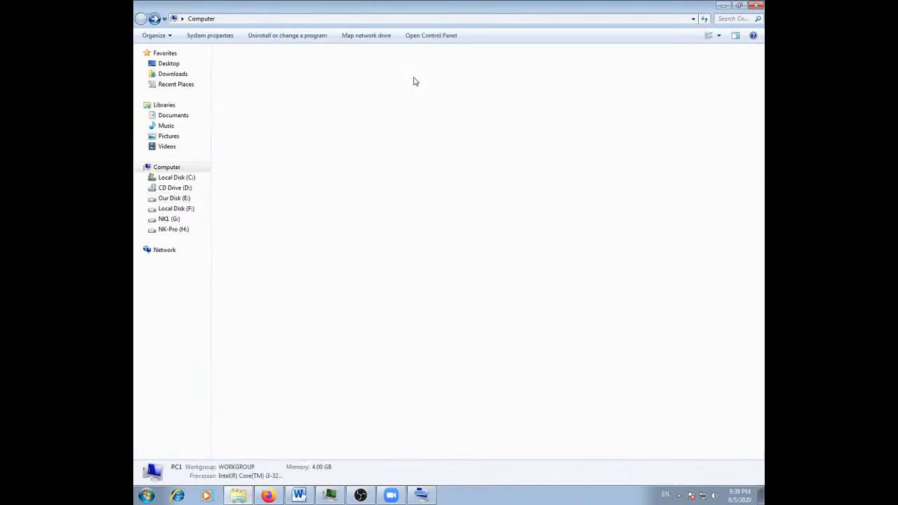
{"action": "double_click", "coordinate": [528, 73]}
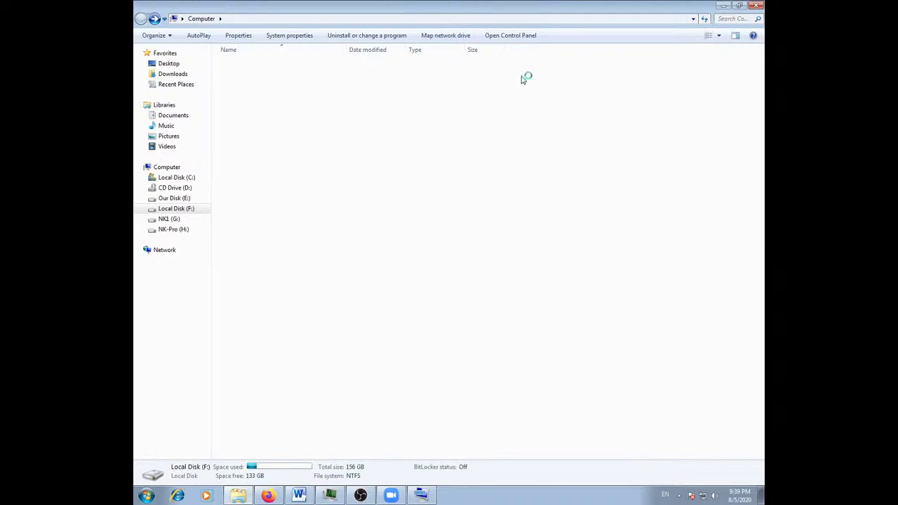
{"action": "left_click", "coordinate": [723, 5]}
Refresh the desktop and open the somo la omputer folder in a smaller window placed clear of the desktop icons.
{"action": "right_click", "coordinate": [244, 198]}
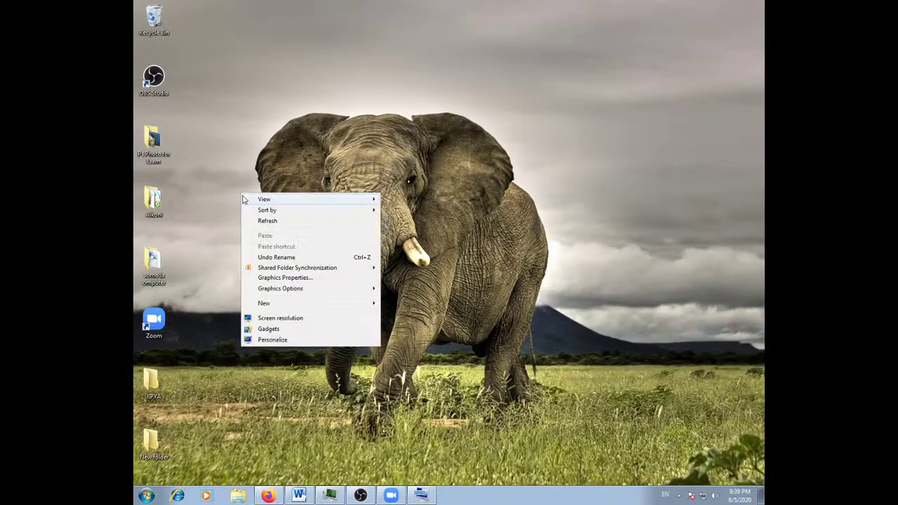
{"action": "left_click", "coordinate": [258, 220]}
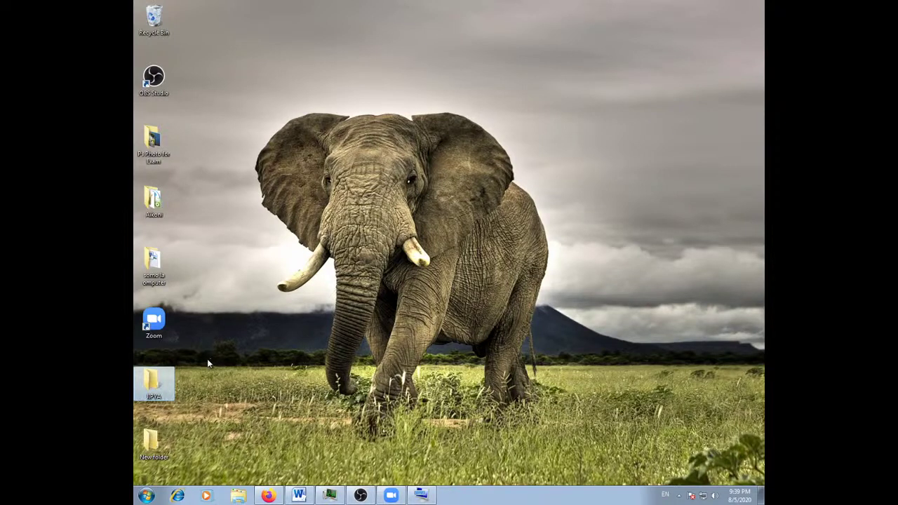
{"action": "double_click", "coordinate": [158, 280]}
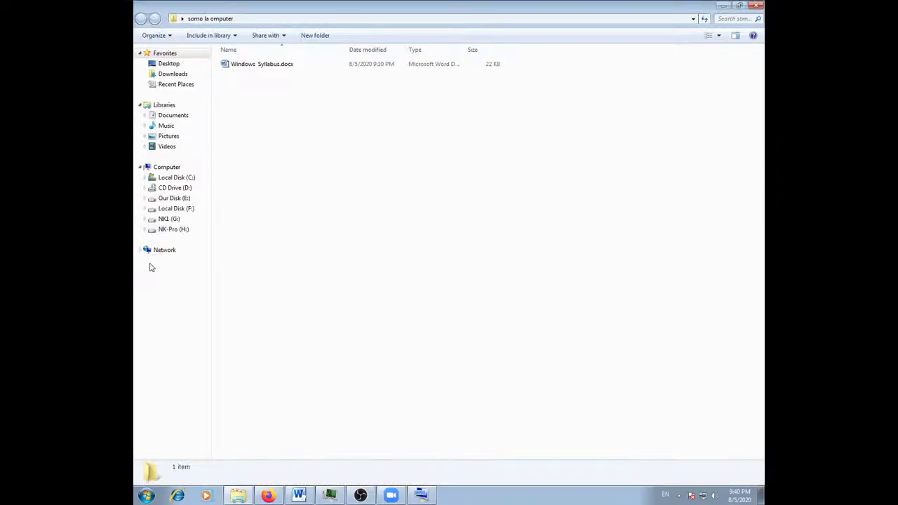
{"action": "left_click", "coordinate": [739, 5]}
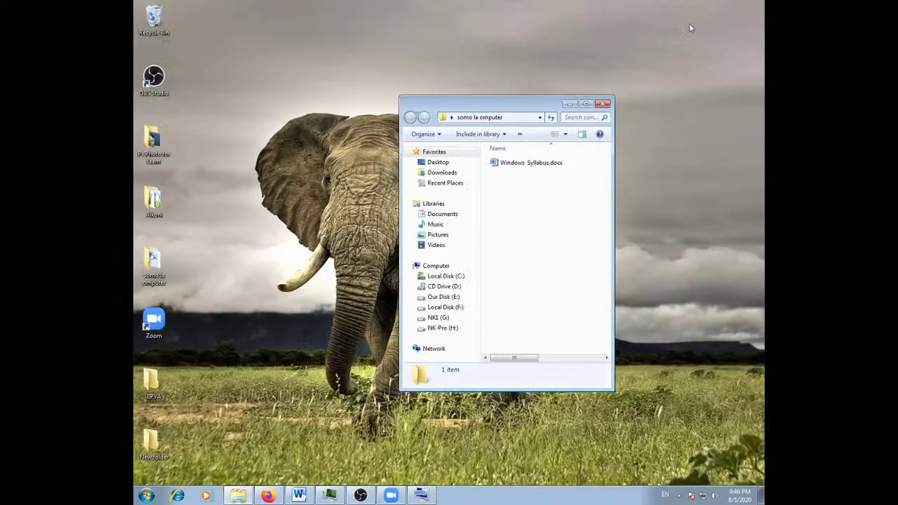
{"action": "left_click_drag", "start_coordinate": [499, 105], "coordinate": [409, 42]}
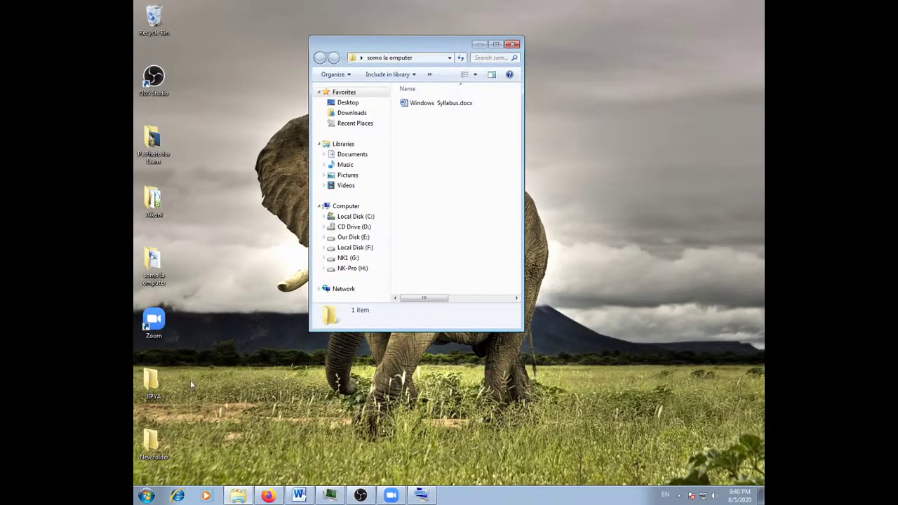
Copy the JIPYA folder from the desktop and paste it into the somo la omputer folder.
{"action": "left_click", "coordinate": [152, 394]}
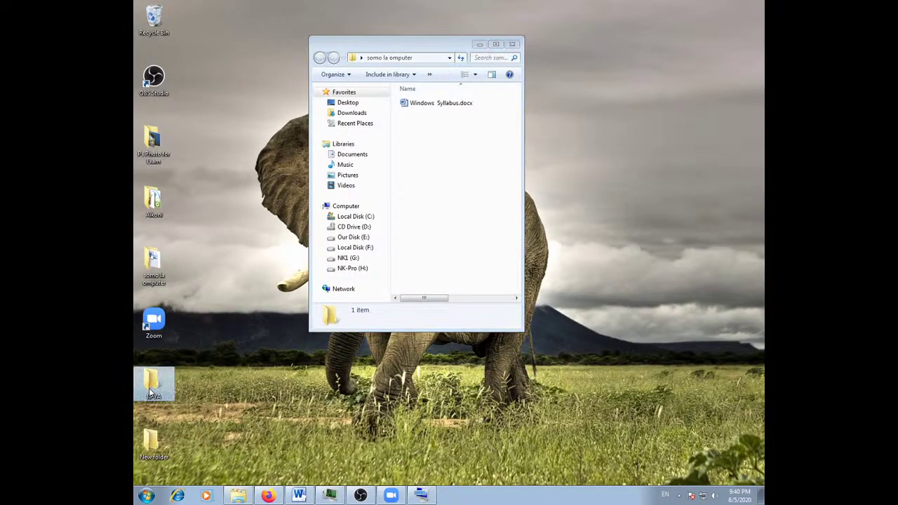
{"action": "left_click", "coordinate": [427, 147]}
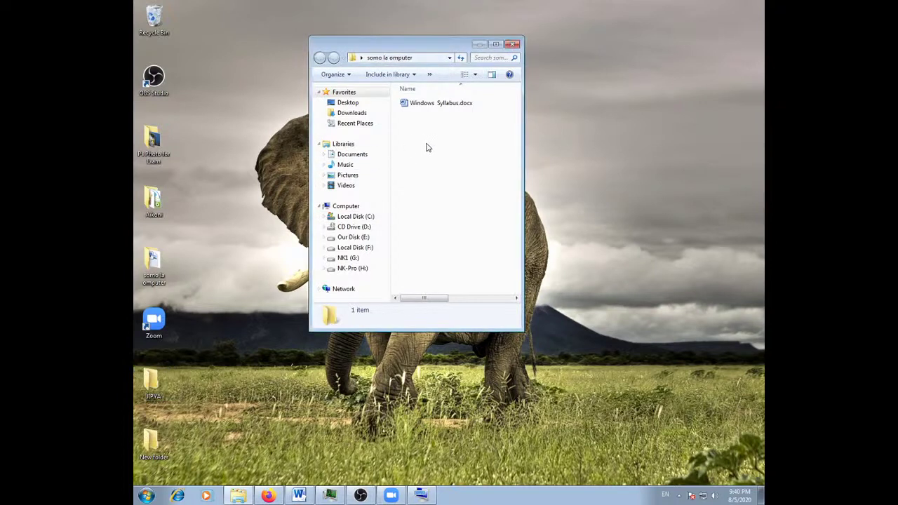
{"action": "right_click", "coordinate": [159, 395]}
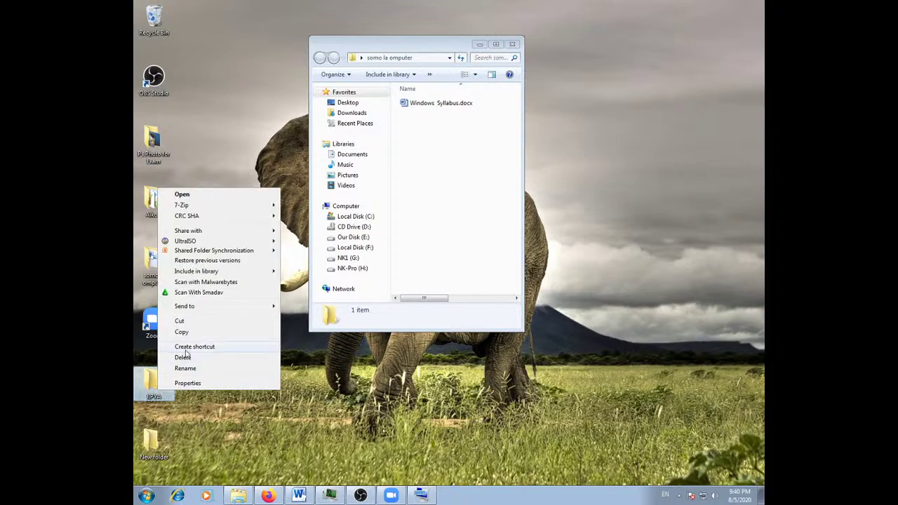
{"action": "left_click", "coordinate": [186, 336]}
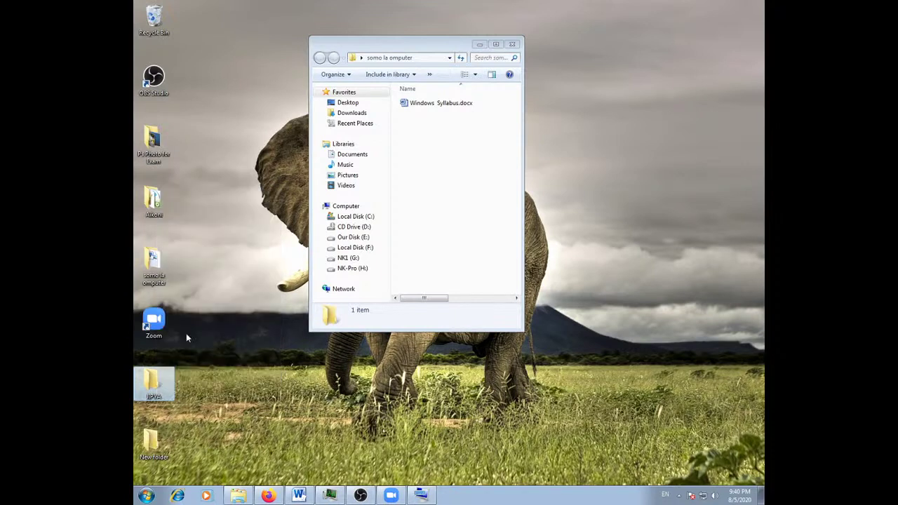
{"action": "left_click", "coordinate": [413, 128]}
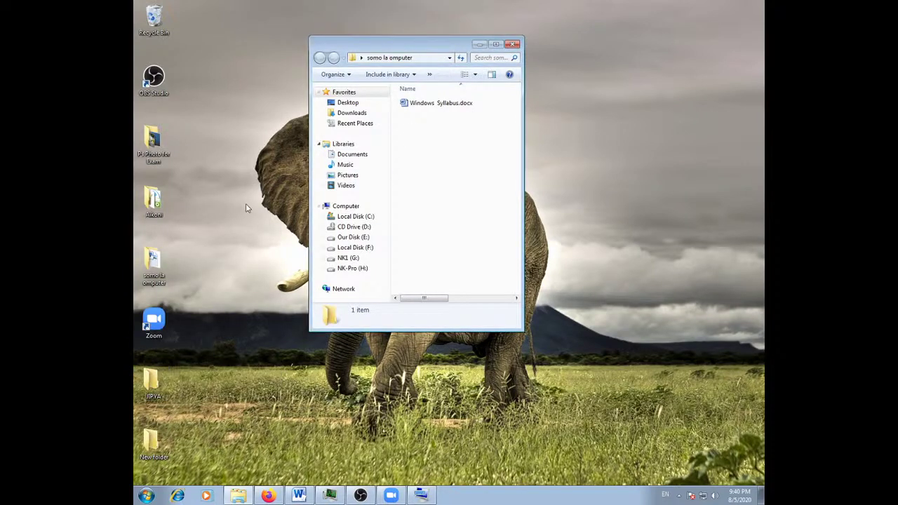
{"action": "right_click", "coordinate": [426, 134]}
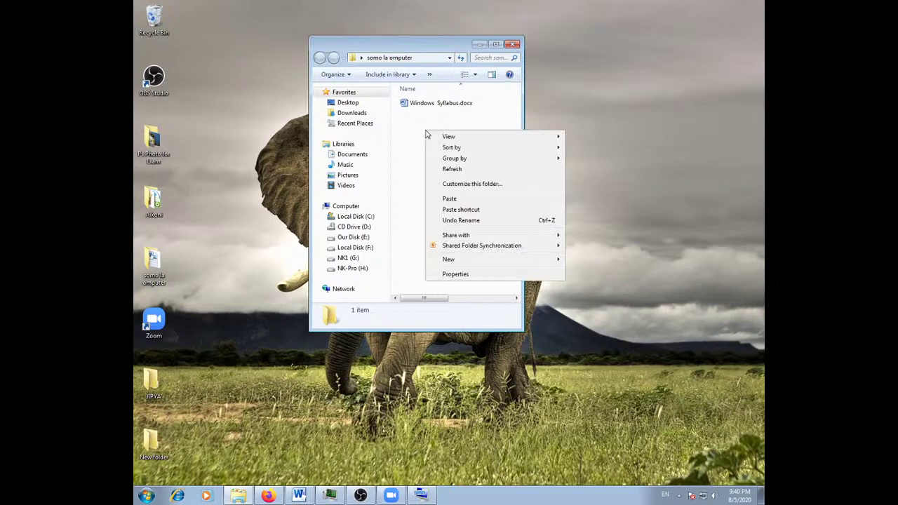
{"action": "left_click", "coordinate": [419, 124]}
{"action": "right_click", "coordinate": [419, 123]}
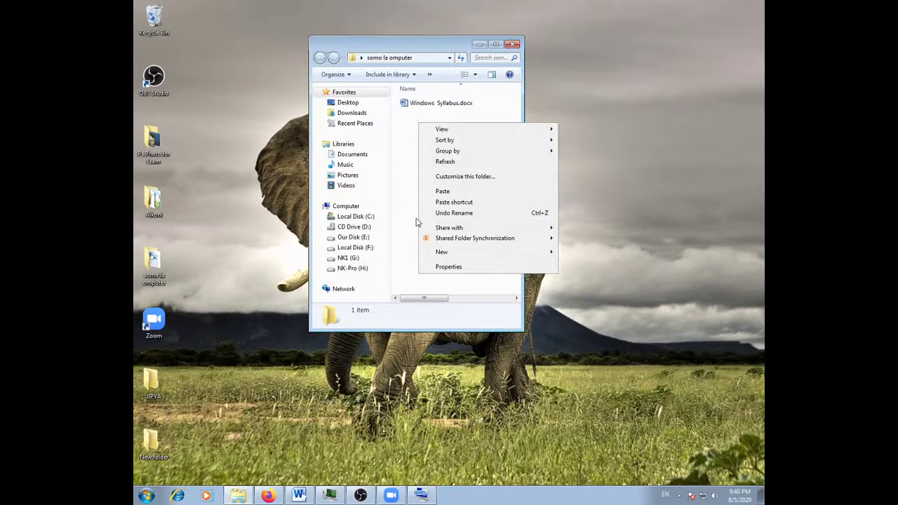
{"action": "left_click", "coordinate": [442, 192]}
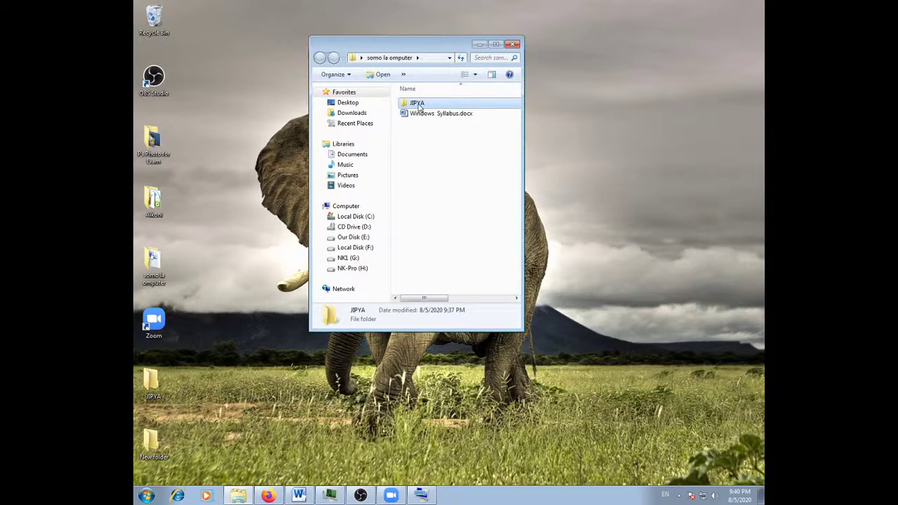
Permanently delete the copied JIPYA folder from the somo la omputer folder.
{"action": "left_click", "coordinate": [159, 388]}
{"action": "key", "text": "shift+Delete"}
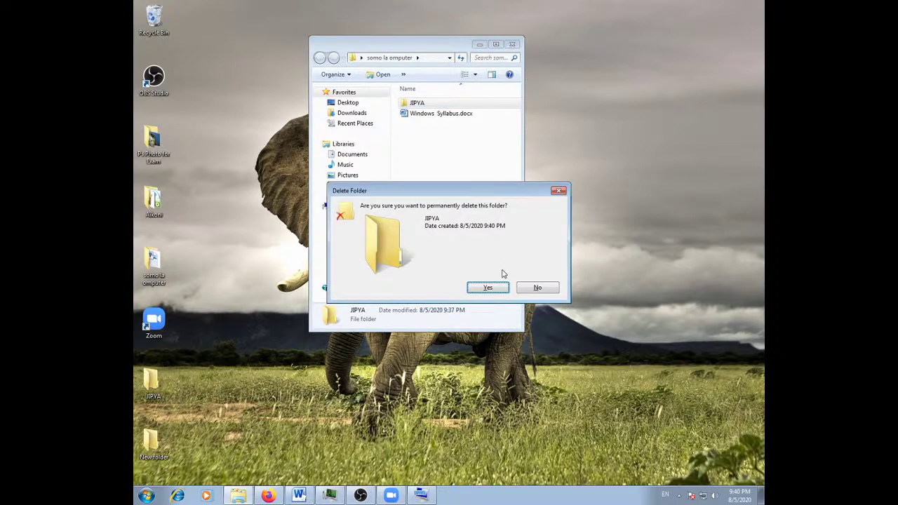
{"action": "left_click", "coordinate": [491, 289]}
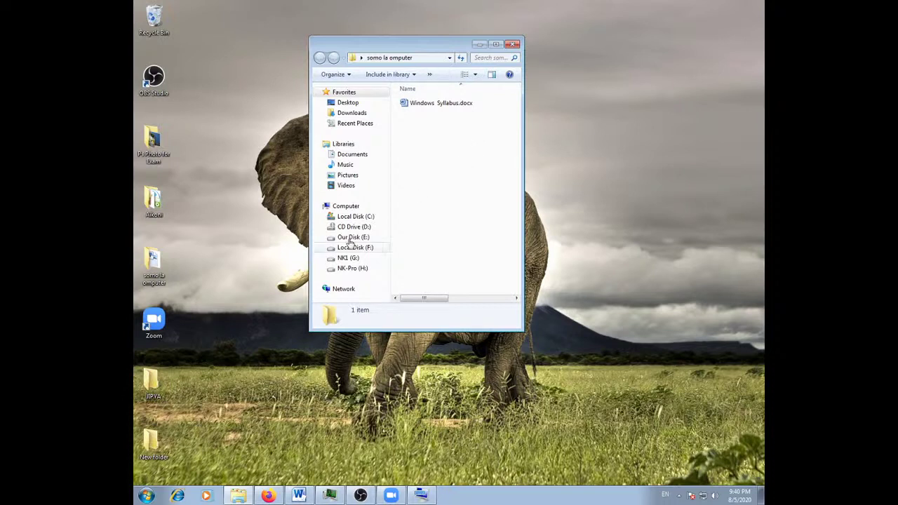
Cut the JIPYA folder from the desktop and paste it into the reopened somo la omputer folder.
{"action": "left_click", "coordinate": [153, 384]}
{"action": "right_click", "coordinate": [157, 380]}
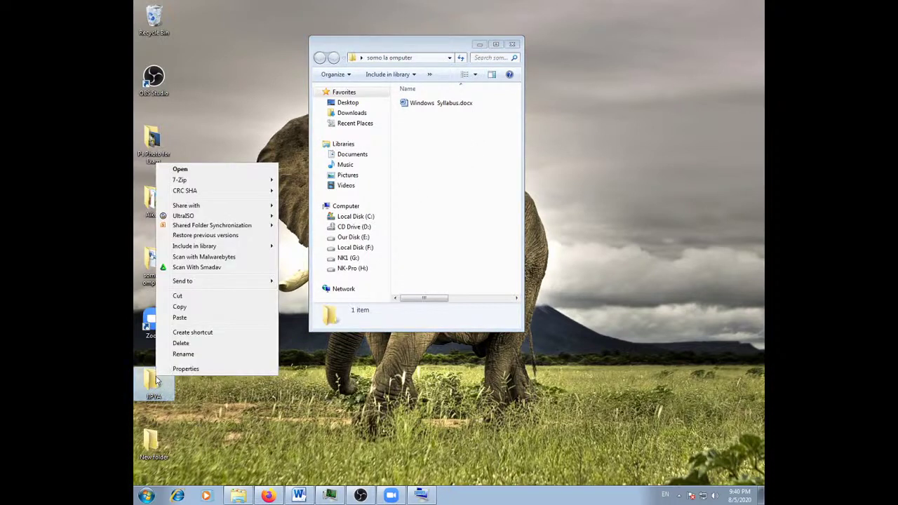
{"action": "left_click", "coordinate": [193, 297]}
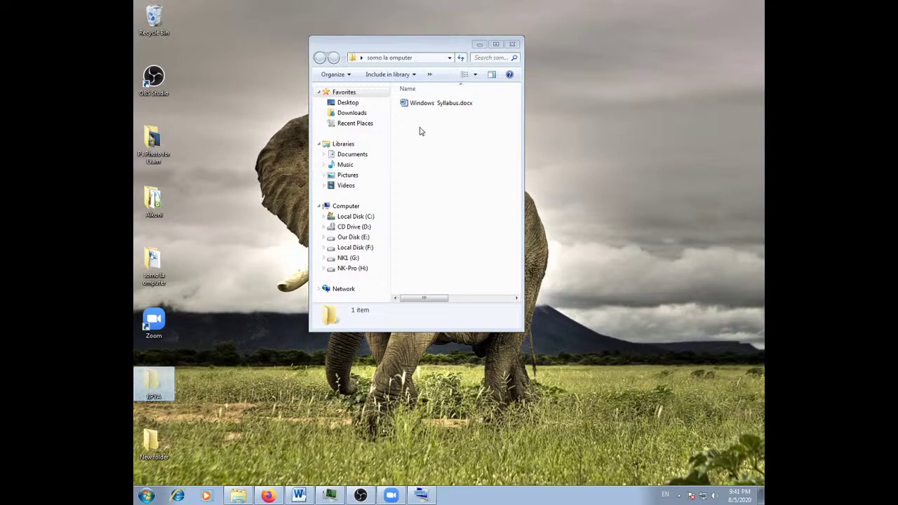
{"action": "left_click", "coordinate": [420, 131]}
{"action": "right_click", "coordinate": [421, 131]}
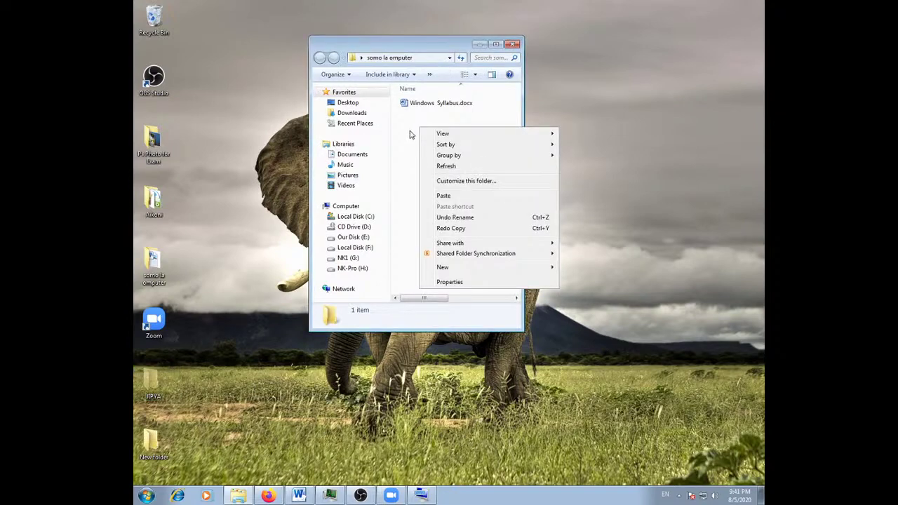
{"action": "left_click", "coordinate": [513, 45]}
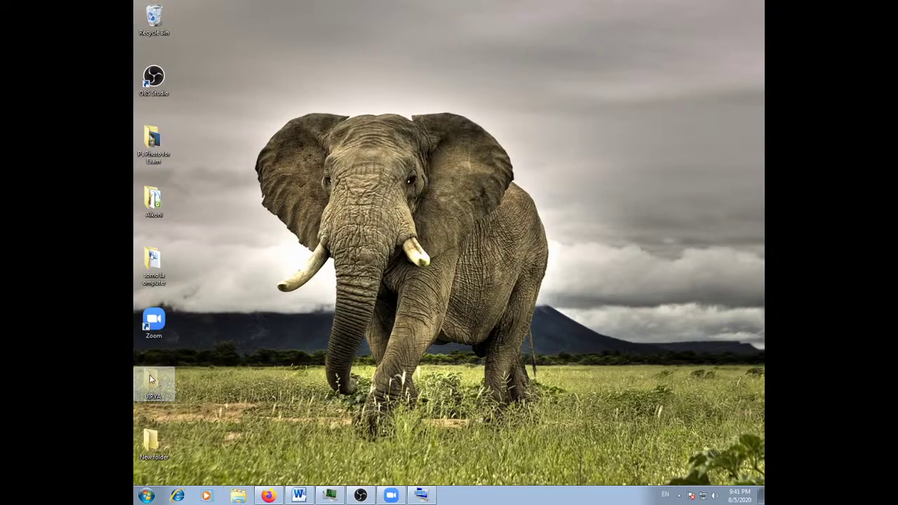
{"action": "double_click", "coordinate": [152, 265]}
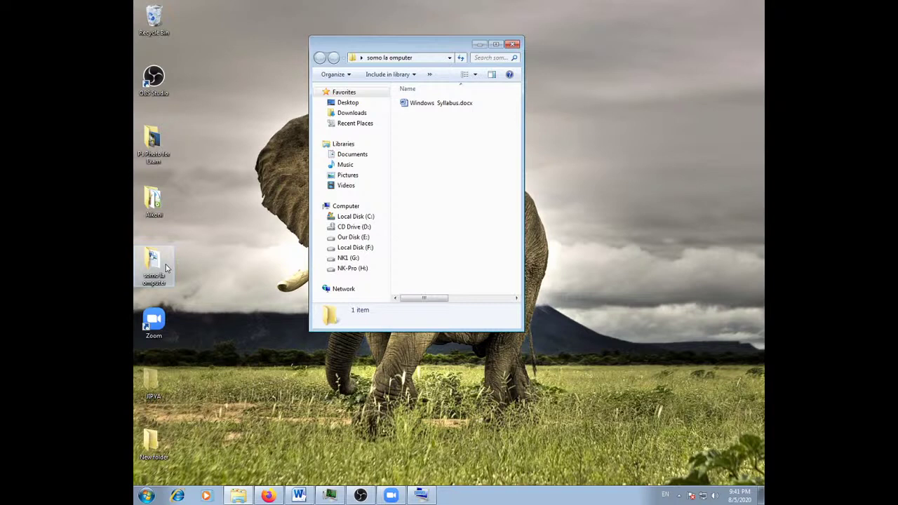
{"action": "right_click", "coordinate": [428, 134]}
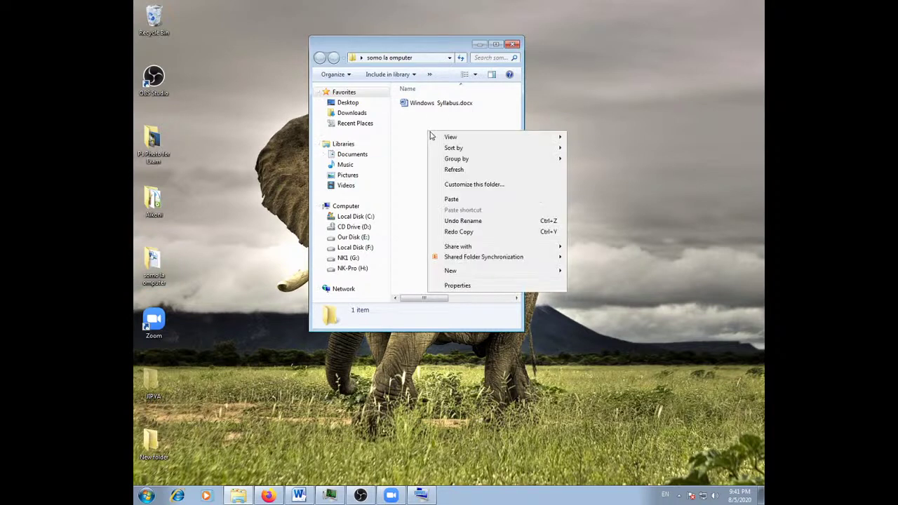
{"action": "left_click", "coordinate": [451, 200]}
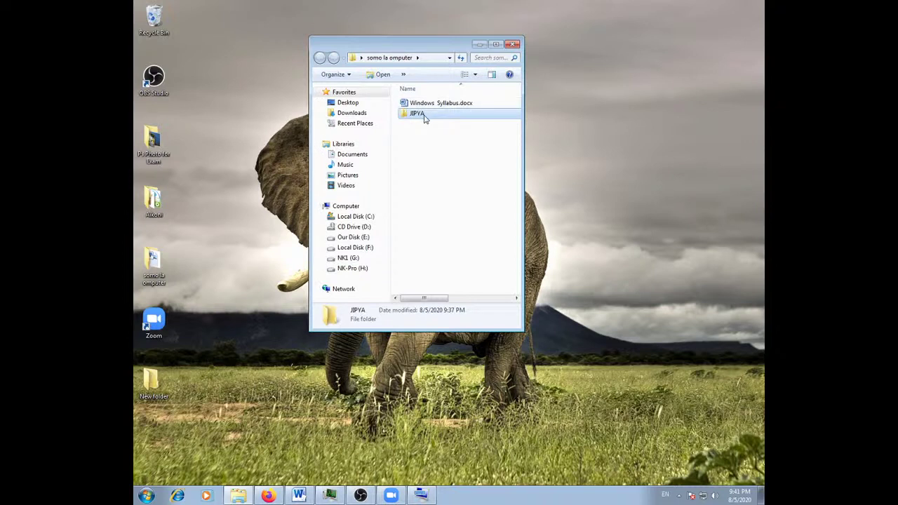
Move the JIPYA folder from the somo la omputer folder to the desktop, and paste a copy of it back into somo la omputer.
{"action": "left_click_drag", "start_coordinate": [418, 114], "coordinate": [153, 444]}
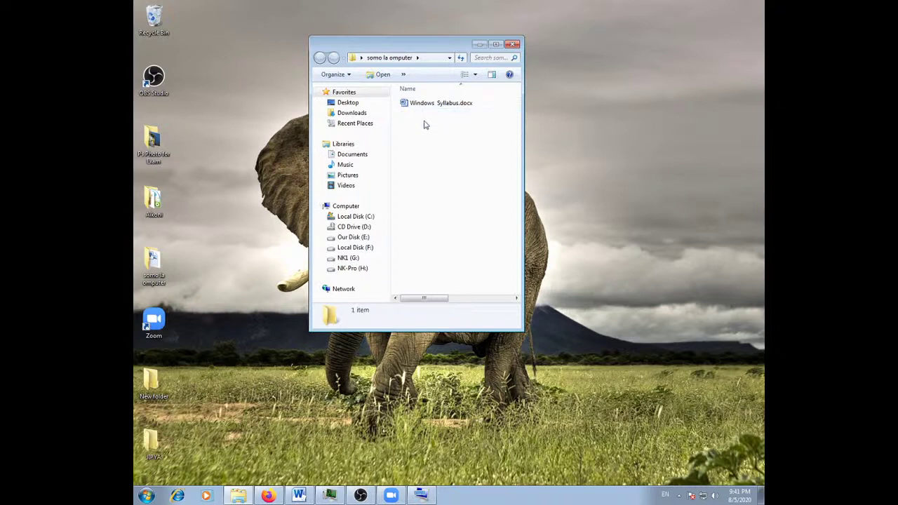
{"action": "right_click", "coordinate": [149, 446]}
{"action": "left_click", "coordinate": [177, 390]}
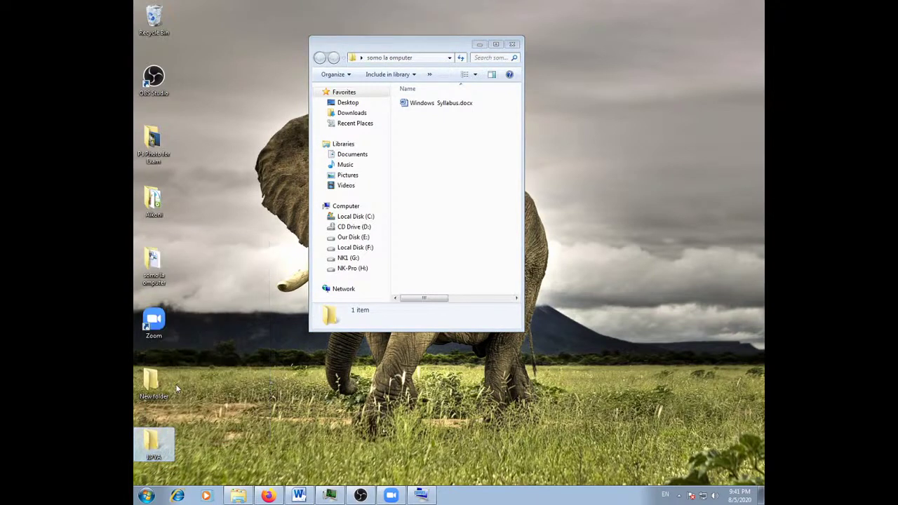
{"action": "right_click", "coordinate": [431, 131]}
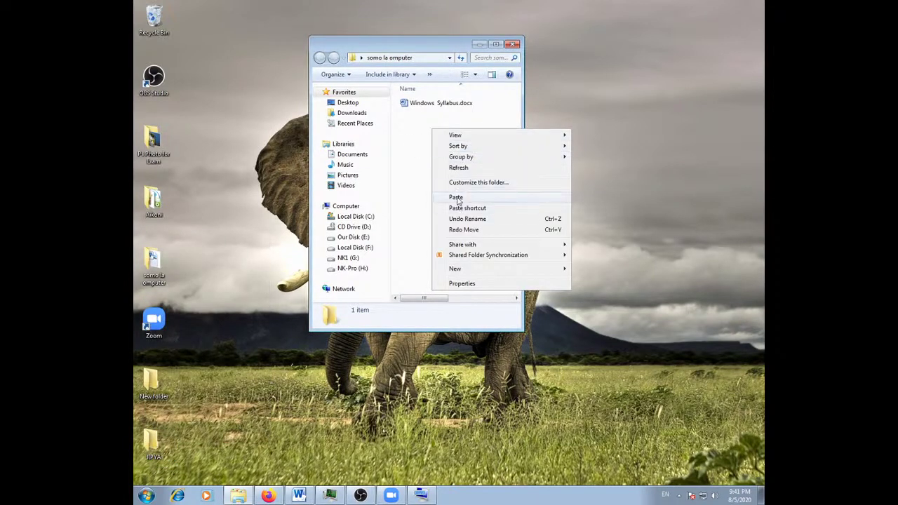
{"action": "left_click", "coordinate": [457, 198]}
{"action": "left_click", "coordinate": [186, 386]}
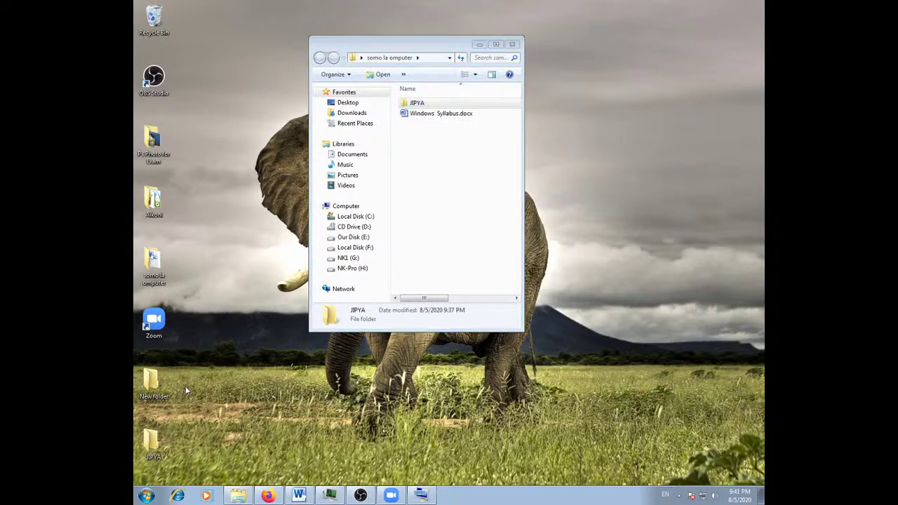
Cut the desktop JIPYA folder, merge it with the JIPYA folder inside somo la omputer, and check the merged folder's contents.
{"action": "right_click", "coordinate": [155, 445]}
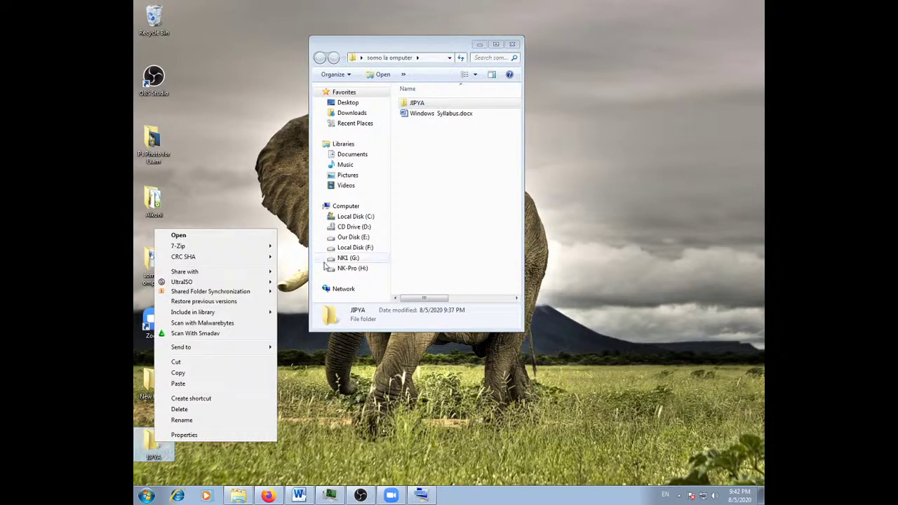
{"action": "left_click", "coordinate": [185, 363]}
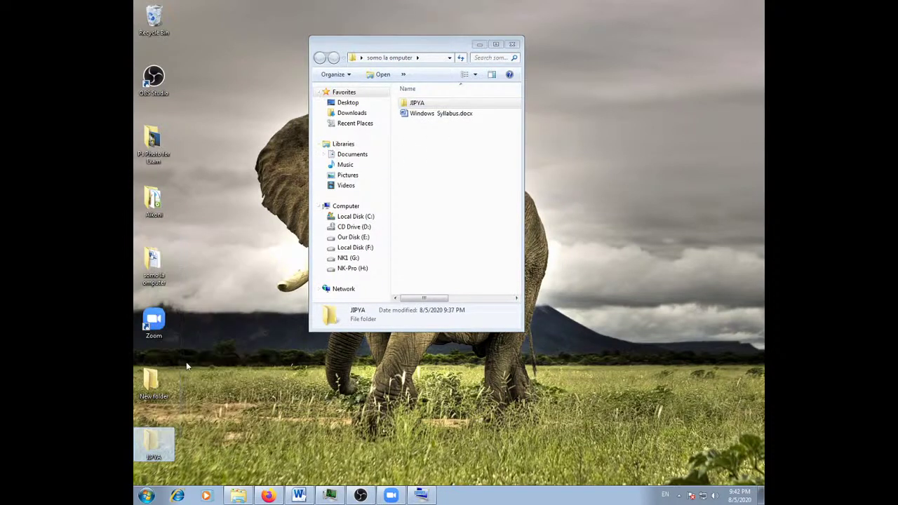
{"action": "right_click", "coordinate": [428, 161]}
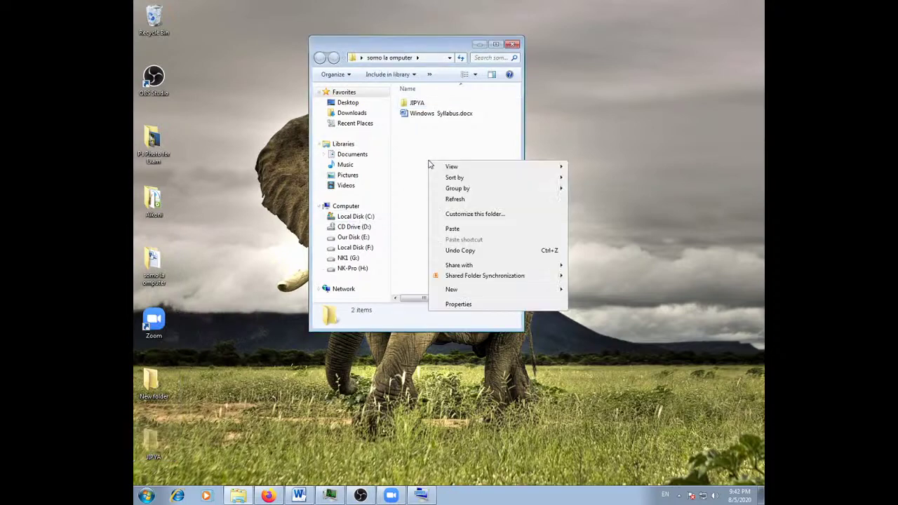
{"action": "left_click", "coordinate": [453, 230]}
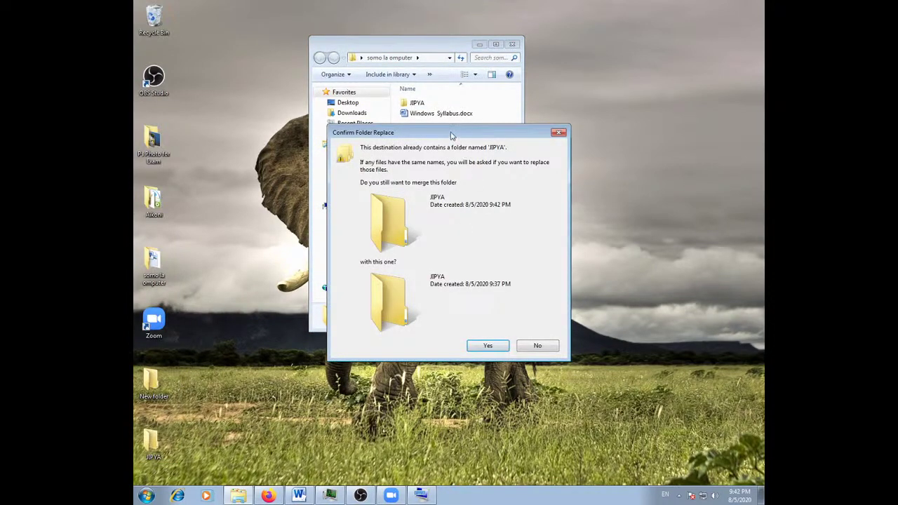
{"action": "left_click_drag", "start_coordinate": [452, 135], "coordinate": [375, 119]}
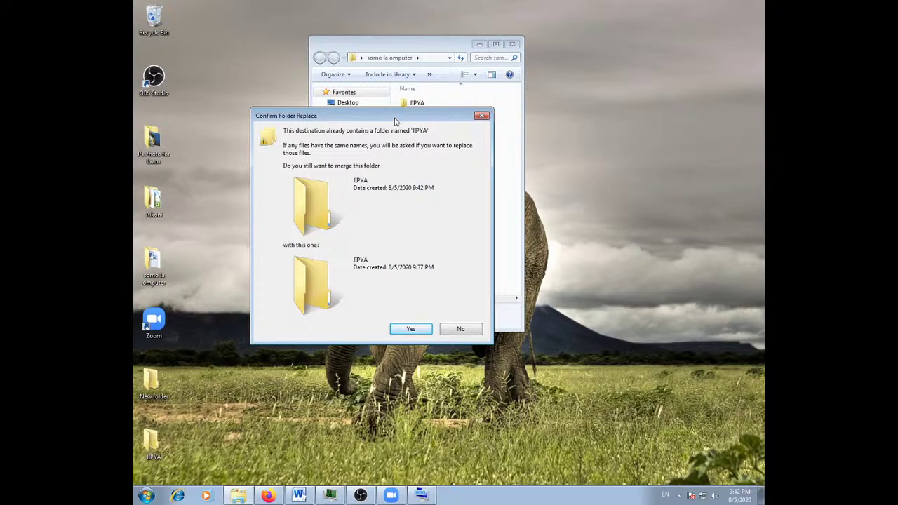
{"action": "left_click_drag", "start_coordinate": [395, 117], "coordinate": [400, 183]}
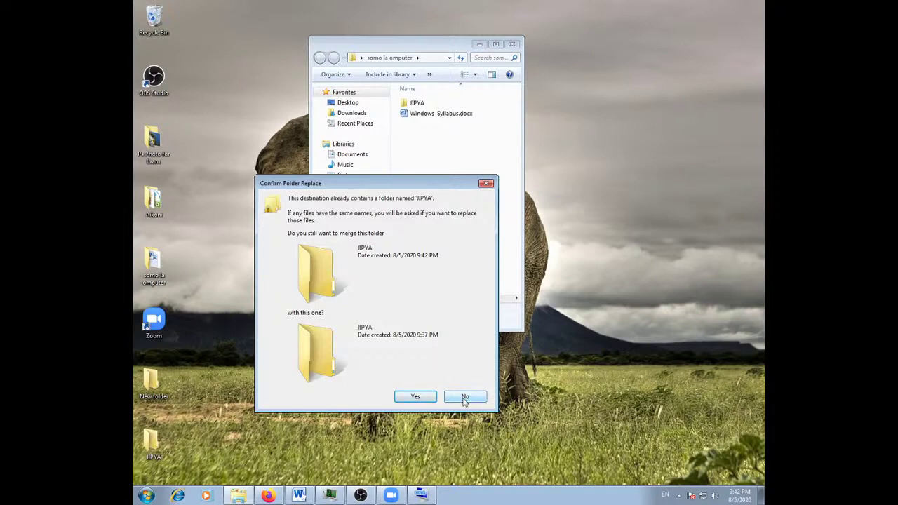
{"action": "left_click", "coordinate": [415, 396]}
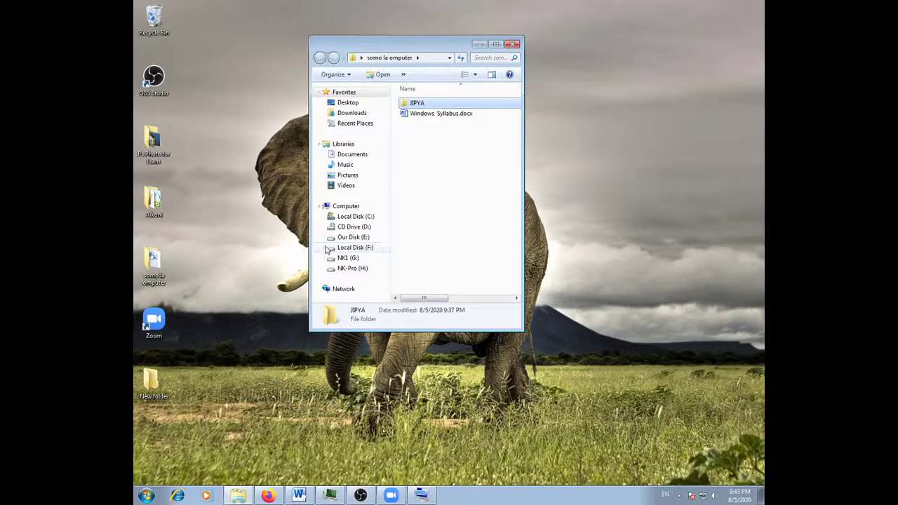
{"action": "double_click", "coordinate": [414, 104]}
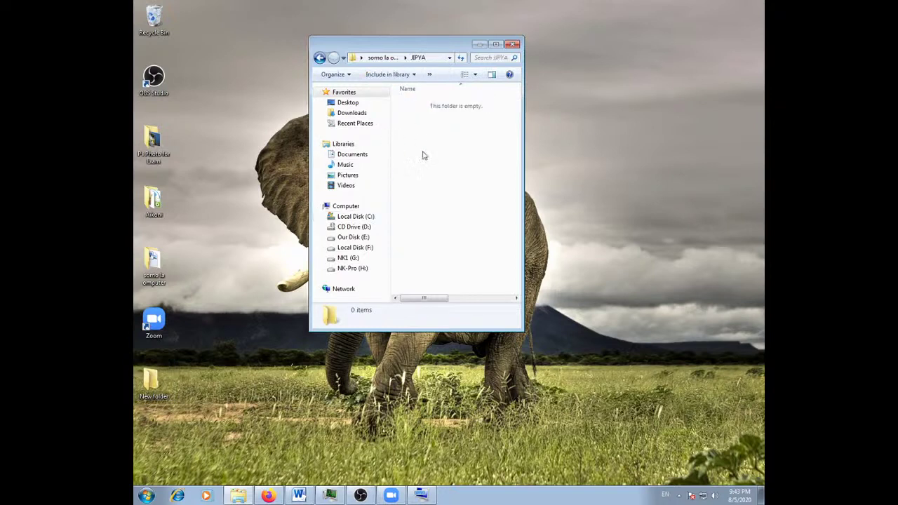
{"action": "left_click", "coordinate": [319, 58]}
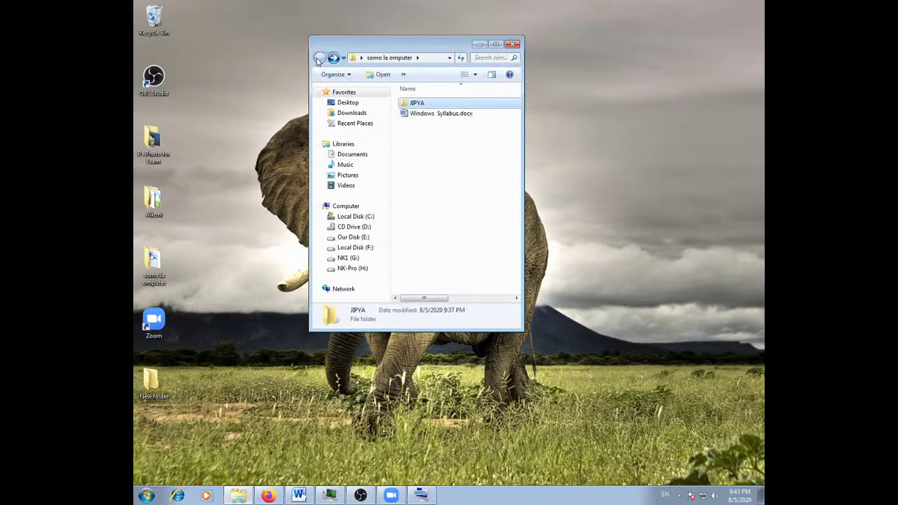
{"action": "double_click", "coordinate": [436, 105]}
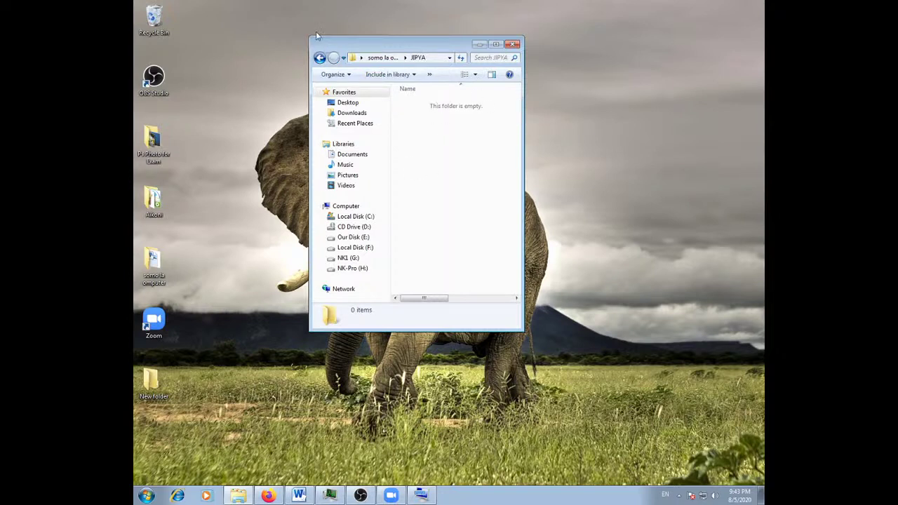
{"action": "left_click", "coordinate": [319, 58]}
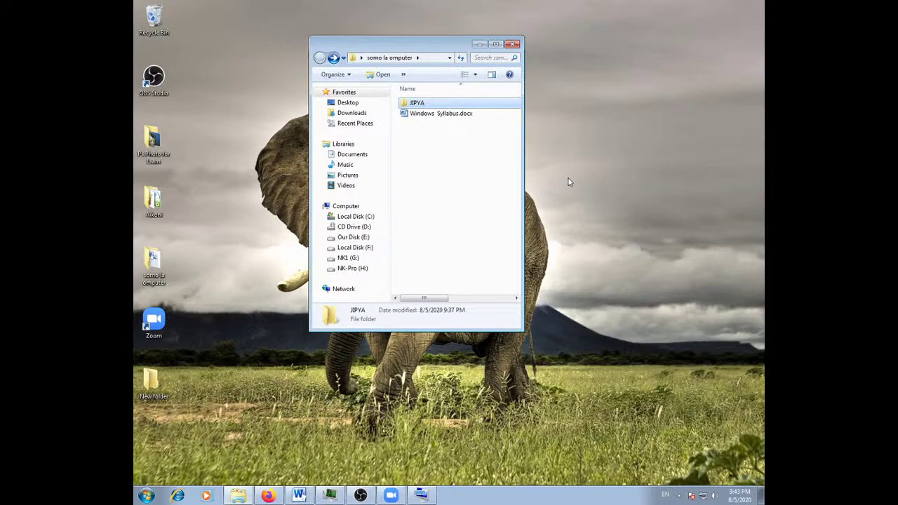
Copy Windows Syllabus.docx from the somo la omputer folder into its JIPYA subfolder, replacing the existing file of the same name.
{"action": "left_click", "coordinate": [426, 116]}
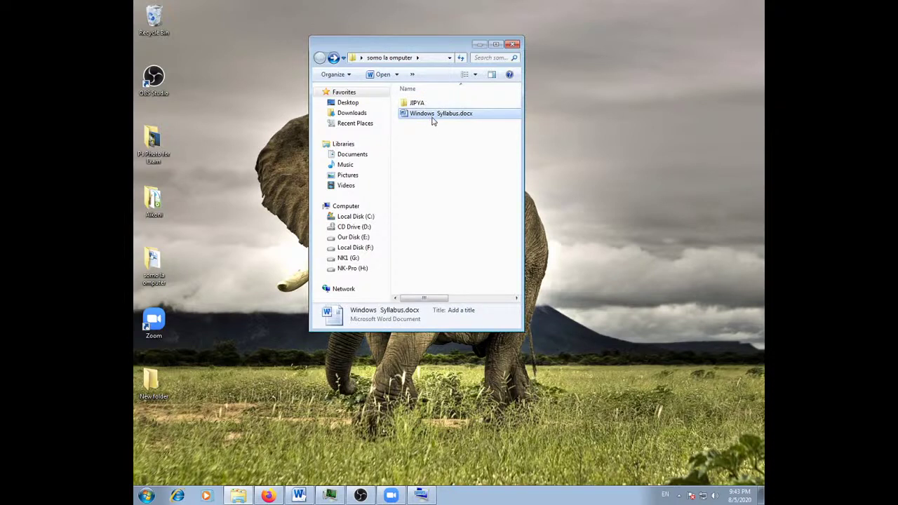
{"action": "right_click", "coordinate": [431, 117]}
{"action": "left_click", "coordinate": [476, 275]}
{"action": "double_click", "coordinate": [417, 103]}
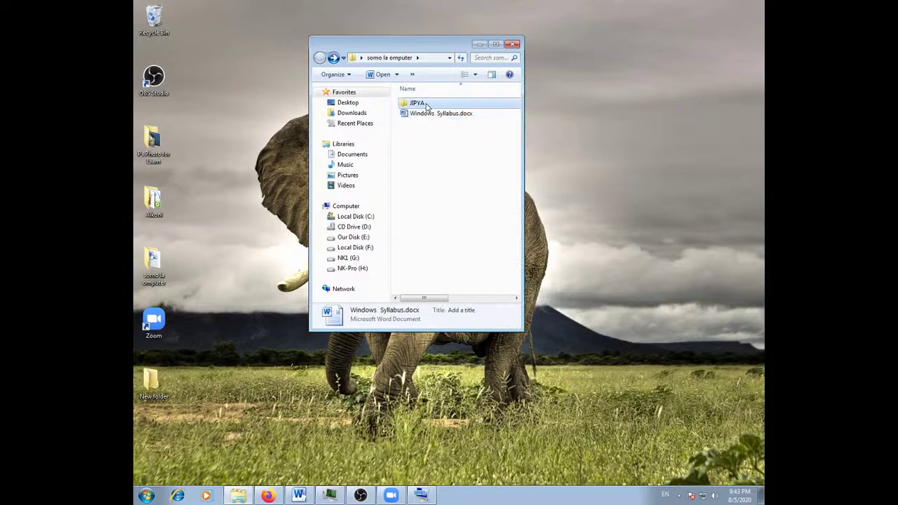
{"action": "right_click", "coordinate": [423, 152]}
{"action": "left_click", "coordinate": [445, 214]}
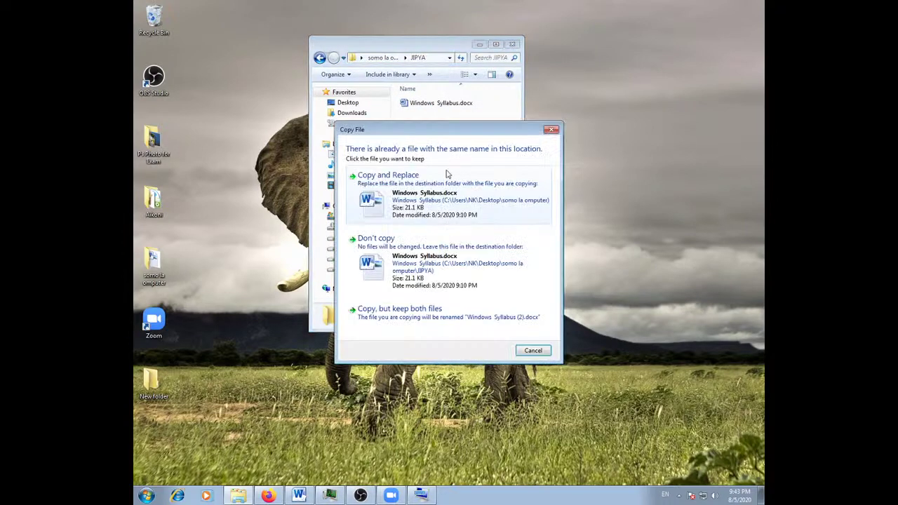
{"action": "left_click_drag", "start_coordinate": [443, 134], "coordinate": [325, 152]}
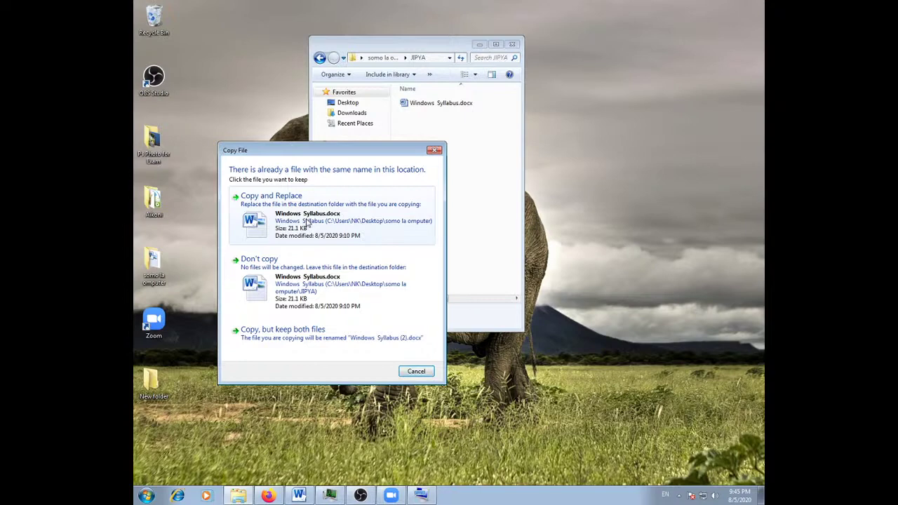
{"action": "left_click", "coordinate": [306, 222]}
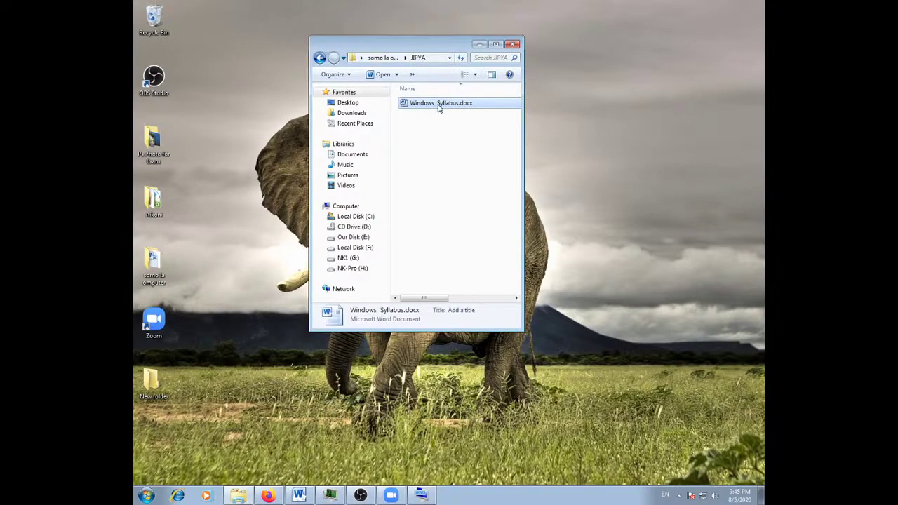
Duplicate Windows Syllabus.docx within the JIPYA folder and permanently delete the duplicate.
{"action": "right_click", "coordinate": [439, 108]}
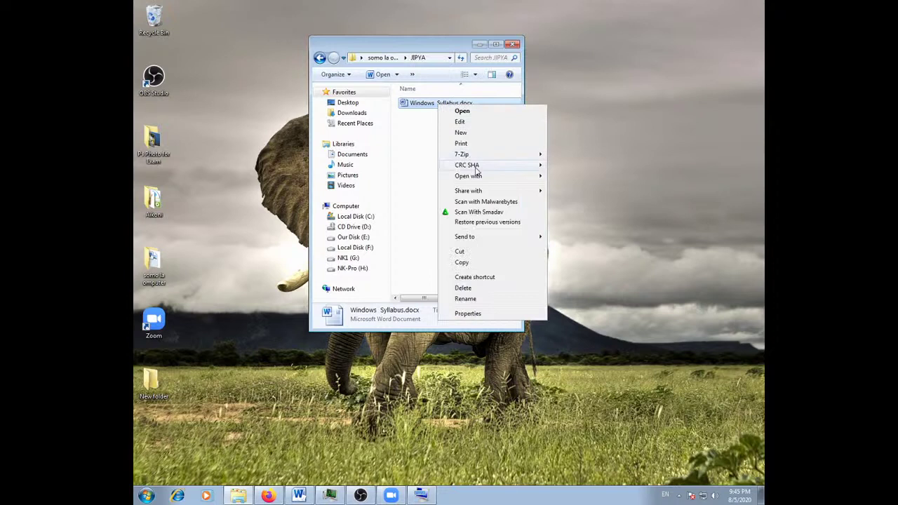
{"action": "left_click", "coordinate": [463, 261]}
{"action": "right_click", "coordinate": [420, 182]}
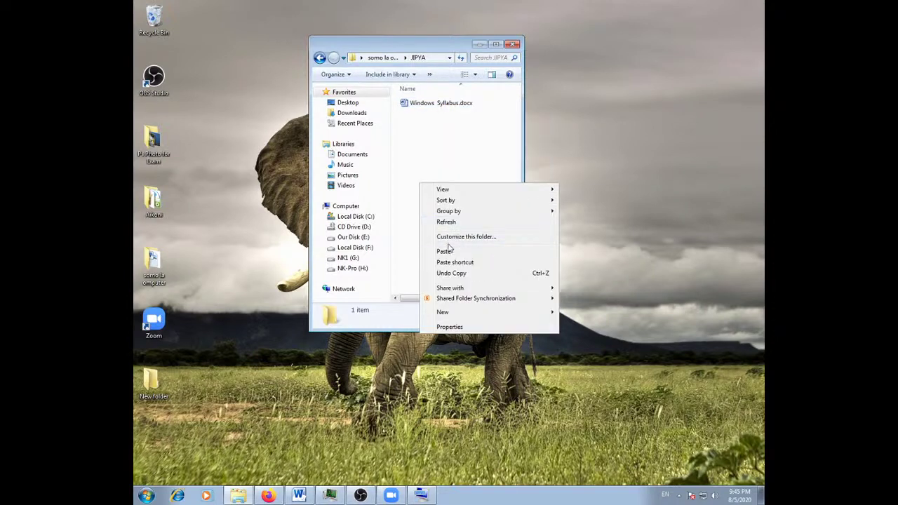
{"action": "left_click", "coordinate": [445, 250]}
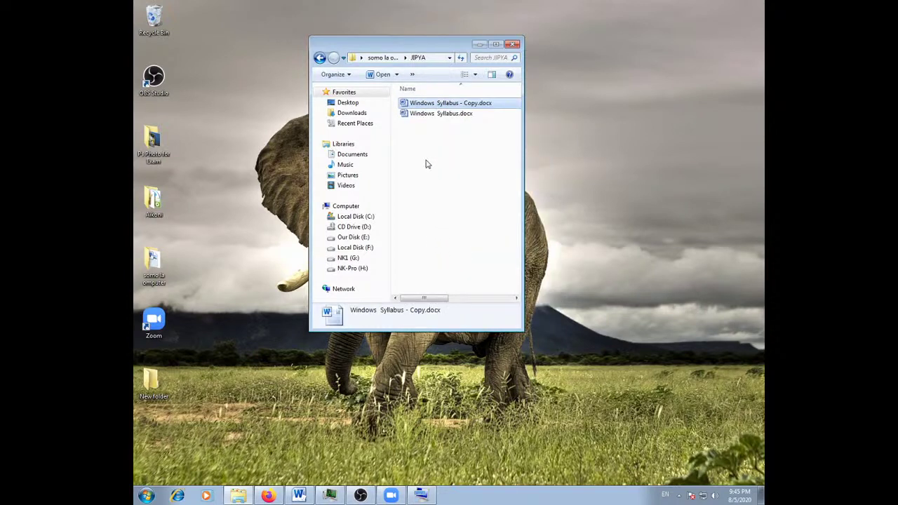
{"action": "key", "text": "shift+Delete"}
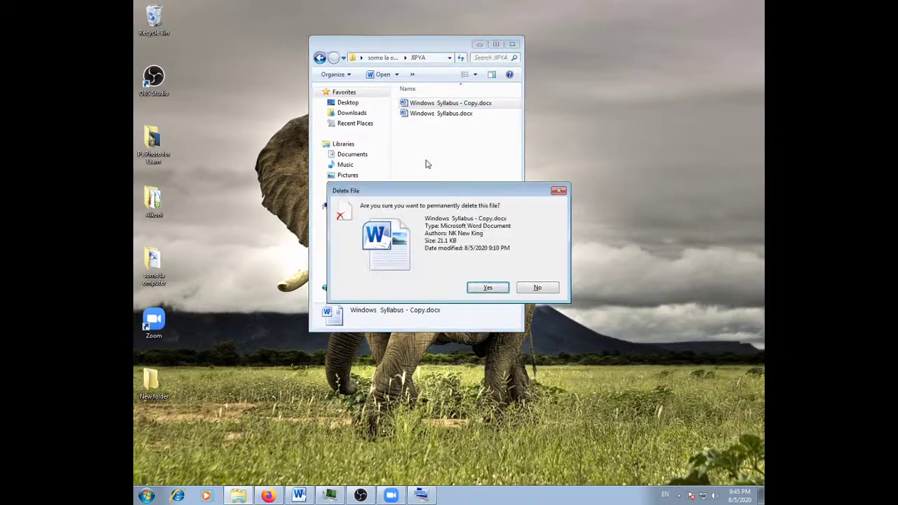
{"action": "left_click", "coordinate": [488, 291]}
Paste Windows Syllabus.docx from the somo la omputer folder into the JIPYA folder, keeping both files.
{"action": "key", "text": "BackSpace"}
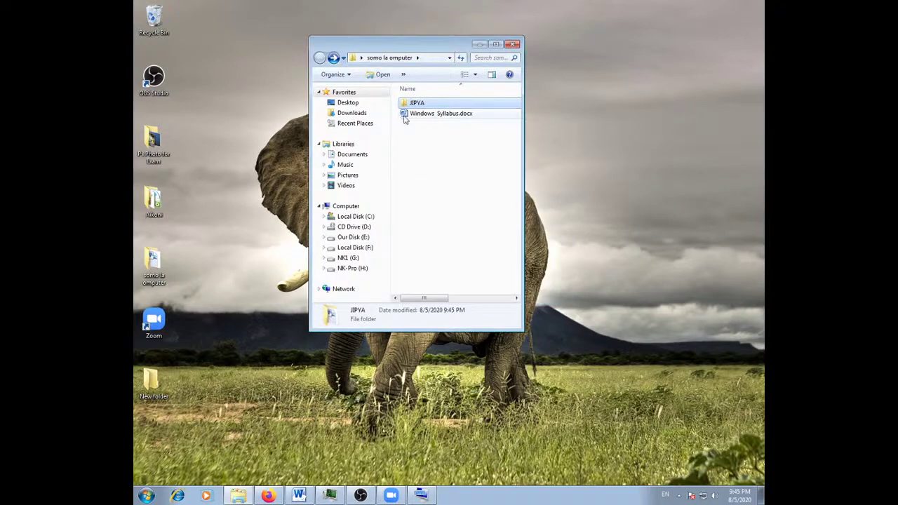
{"action": "left_click", "coordinate": [418, 113]}
{"action": "double_click", "coordinate": [421, 104]}
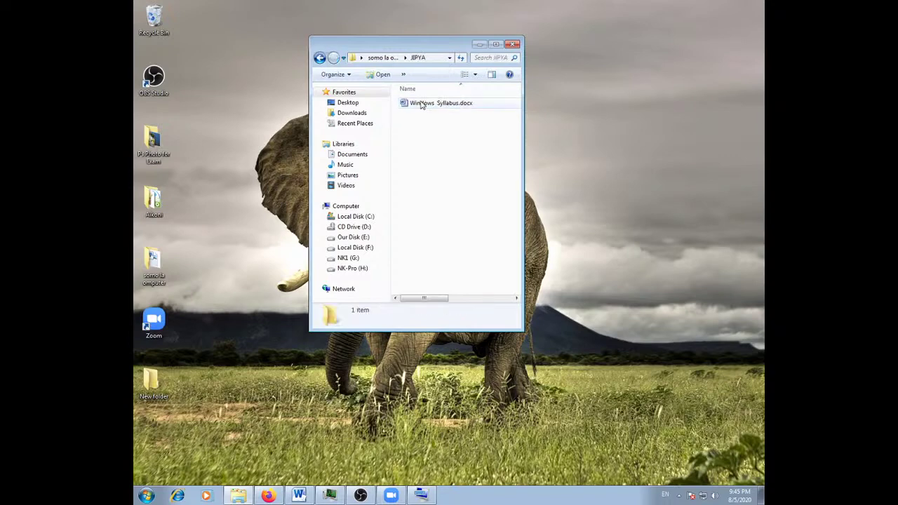
{"action": "right_click", "coordinate": [431, 151]}
{"action": "left_click", "coordinate": [461, 221]}
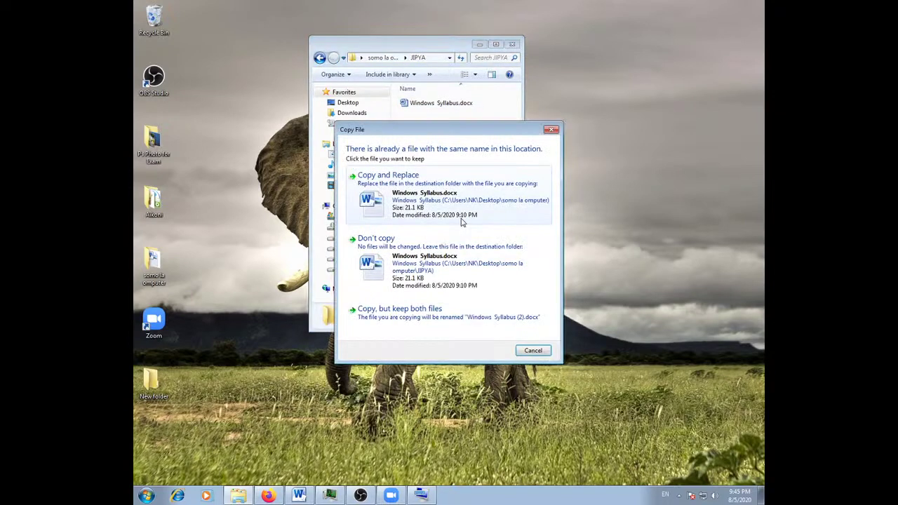
{"action": "left_click_drag", "start_coordinate": [393, 129], "coordinate": [266, 126]}
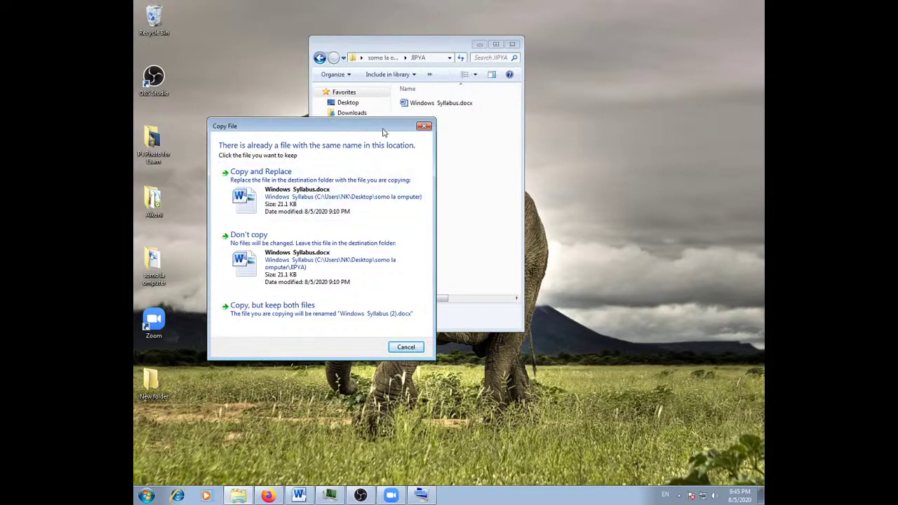
{"action": "left_click_drag", "start_coordinate": [383, 133], "coordinate": [381, 155]}
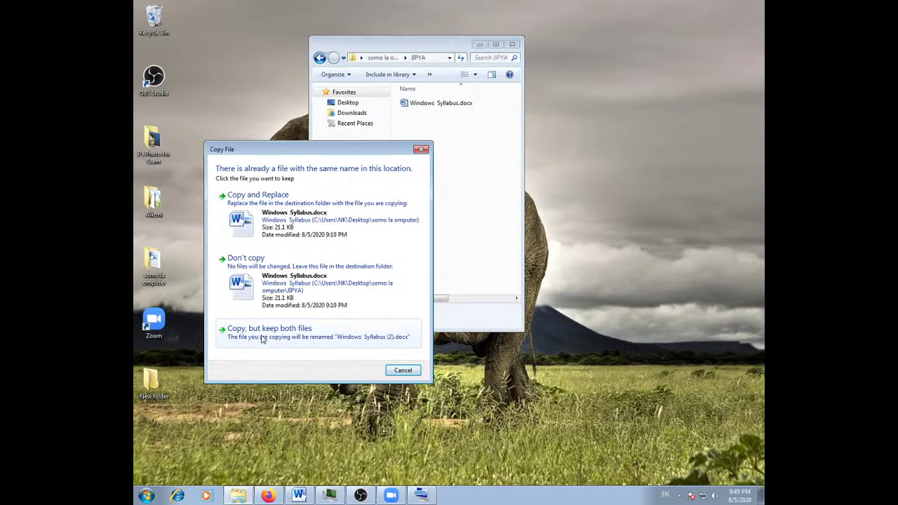
{"action": "left_click", "coordinate": [261, 338]}
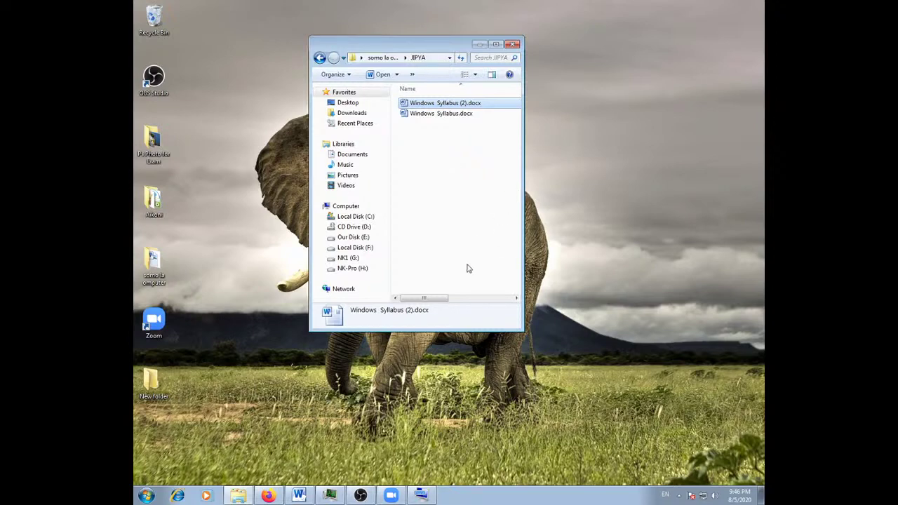
Switch to the Windows Syllabus document in Word and select the "12- About Control Panel" line.
{"action": "left_click", "coordinate": [299, 495]}
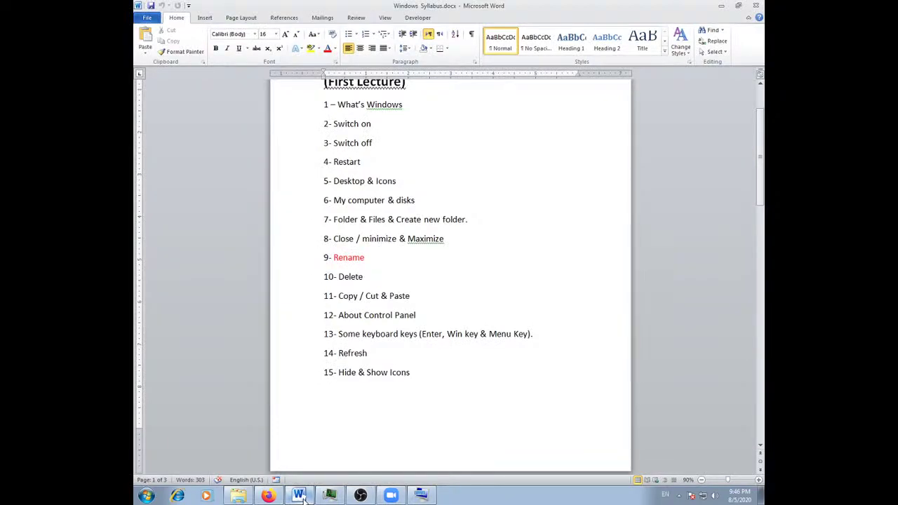
{"action": "left_click", "coordinate": [299, 495]}
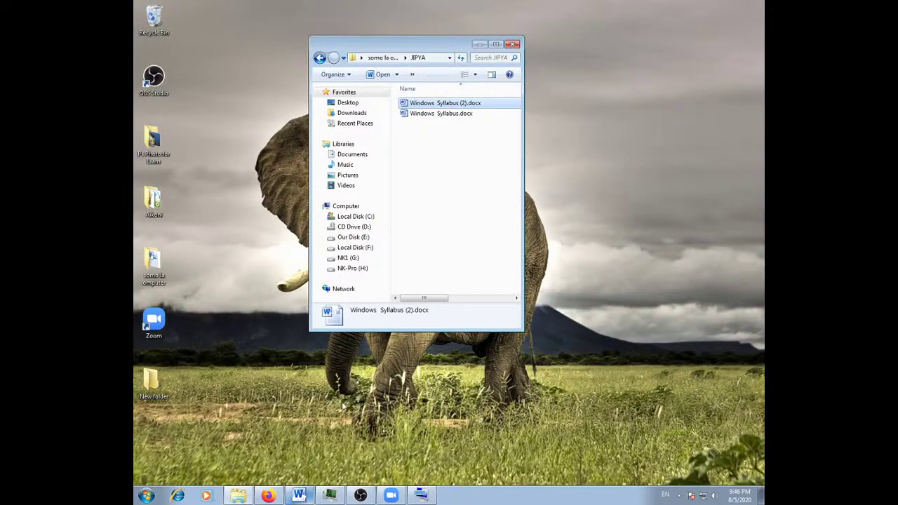
{"action": "right_click", "coordinate": [423, 155]}
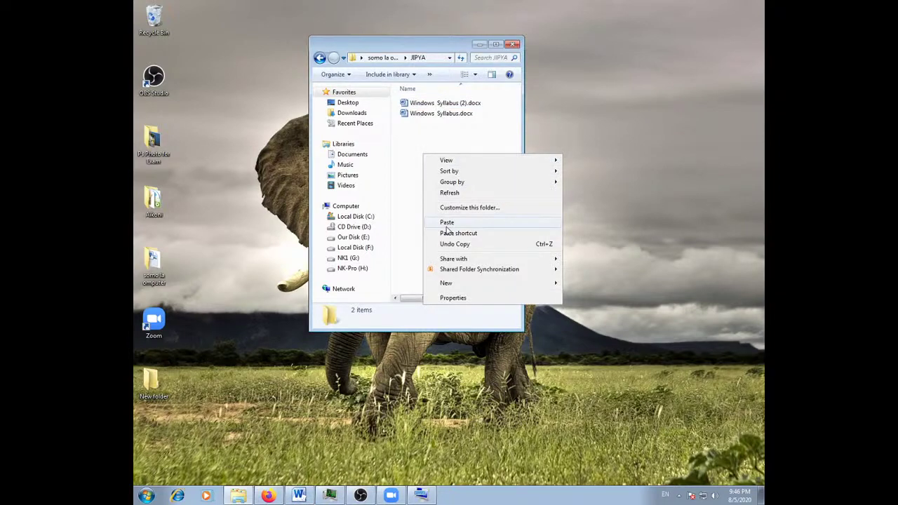
{"action": "left_click", "coordinate": [299, 495]}
{"action": "left_click", "coordinate": [299, 496]}
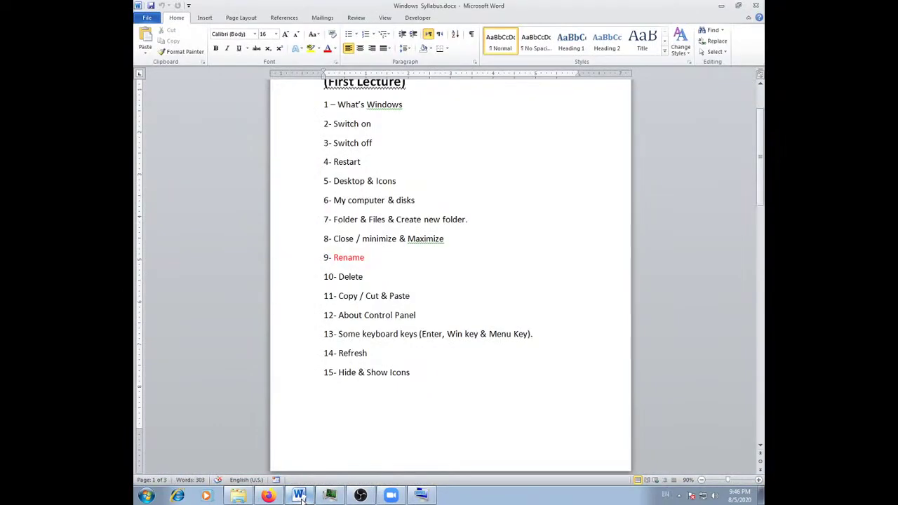
{"action": "double_click", "coordinate": [376, 316]}
{"action": "triple_click", "coordinate": [374, 316]}
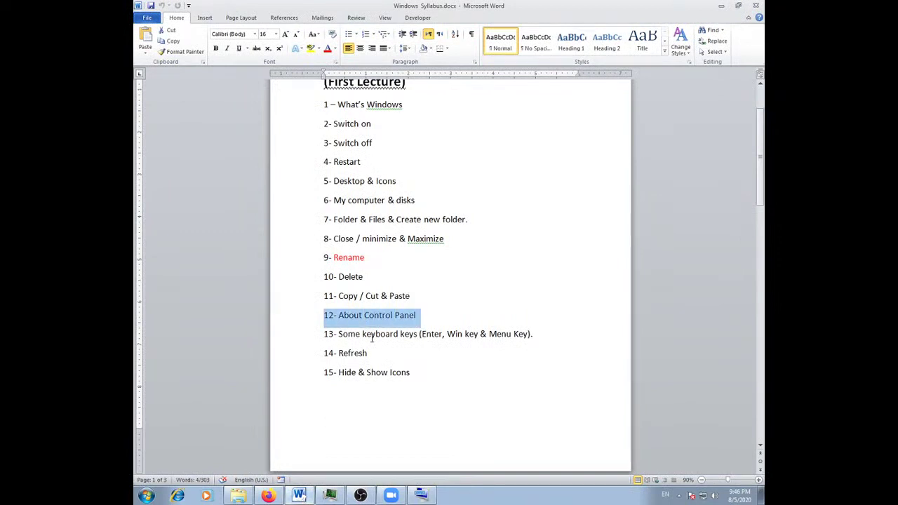
Select the "13- Some keyboard keys (Enter, Win key & Menu Key)." line and minimize the Word document.
{"action": "triple_click", "coordinate": [372, 337]}
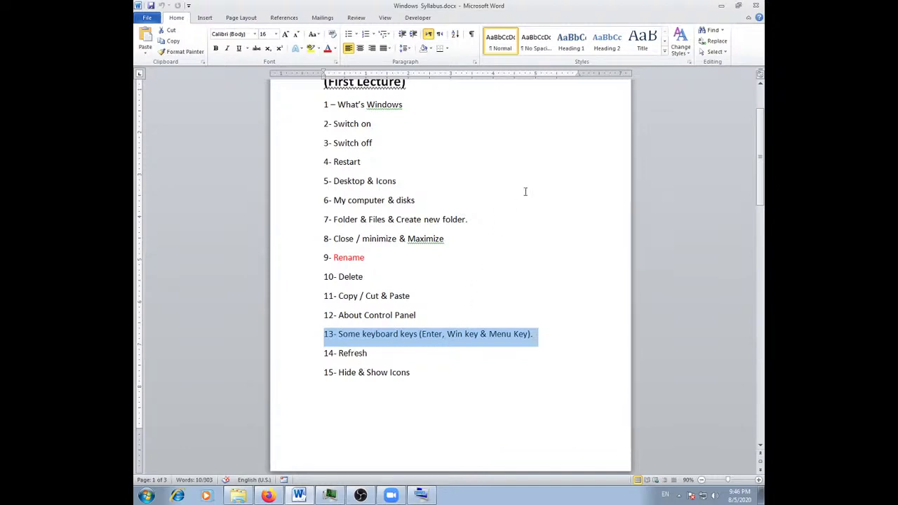
{"action": "left_click", "coordinate": [721, 6]}
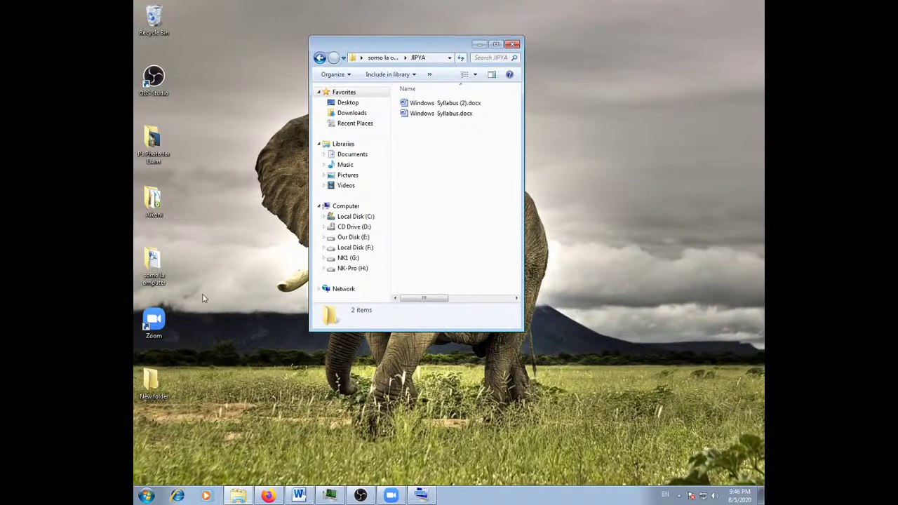
{"action": "right_click", "coordinate": [239, 144]}
{"action": "left_click", "coordinate": [256, 175]}
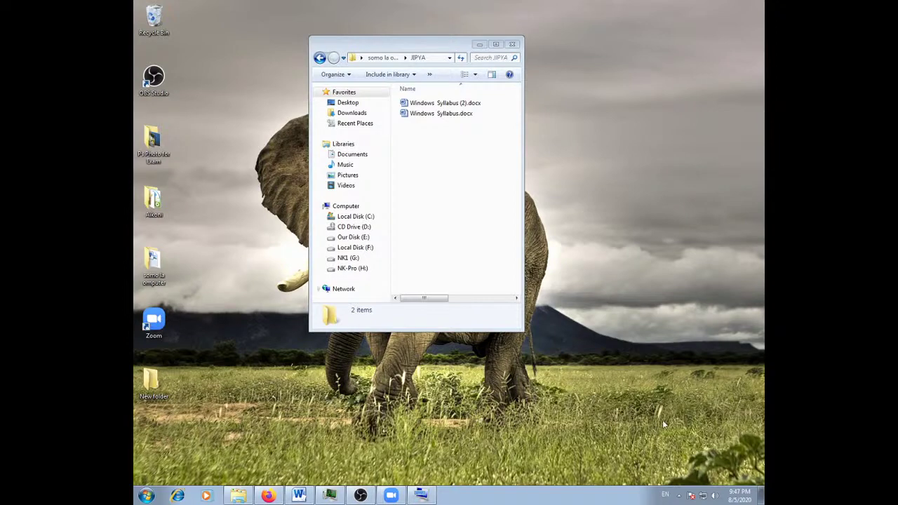
Launch the Control Panel and move its window so it covers the JIPYA folder window less.
{"action": "left_click", "coordinate": [145, 496]}
{"action": "left_click", "coordinate": [287, 380]}
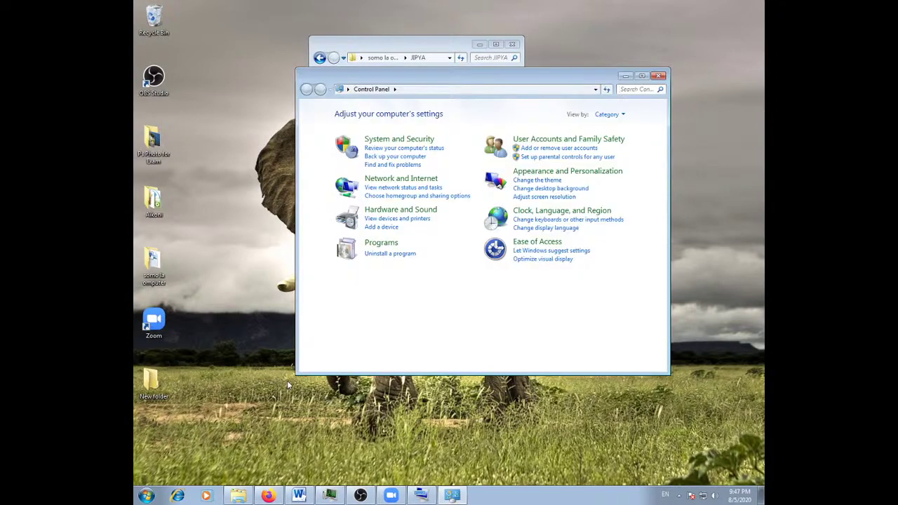
{"action": "left_click_drag", "start_coordinate": [566, 79], "coordinate": [424, 70]}
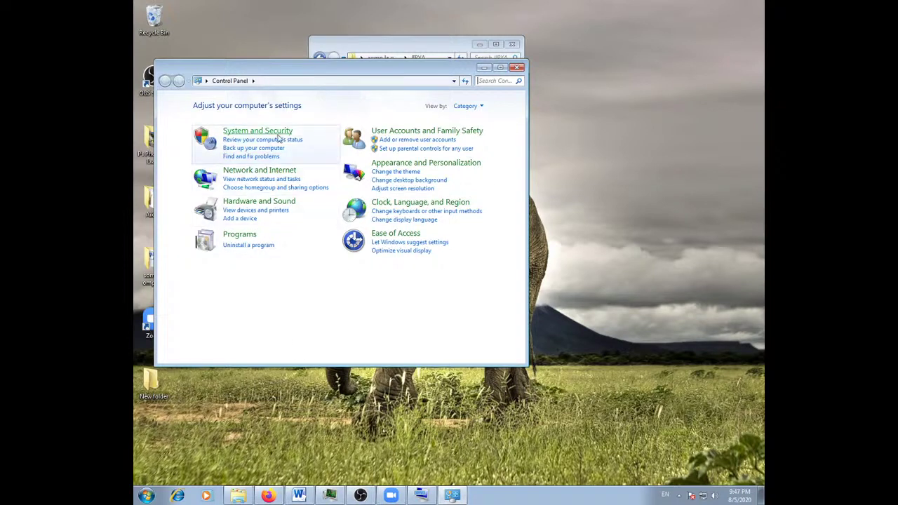
Show the Start menu routes to the Control Panel: its direct entry and a program search starting with "c".
{"action": "left_click", "coordinate": [155, 496]}
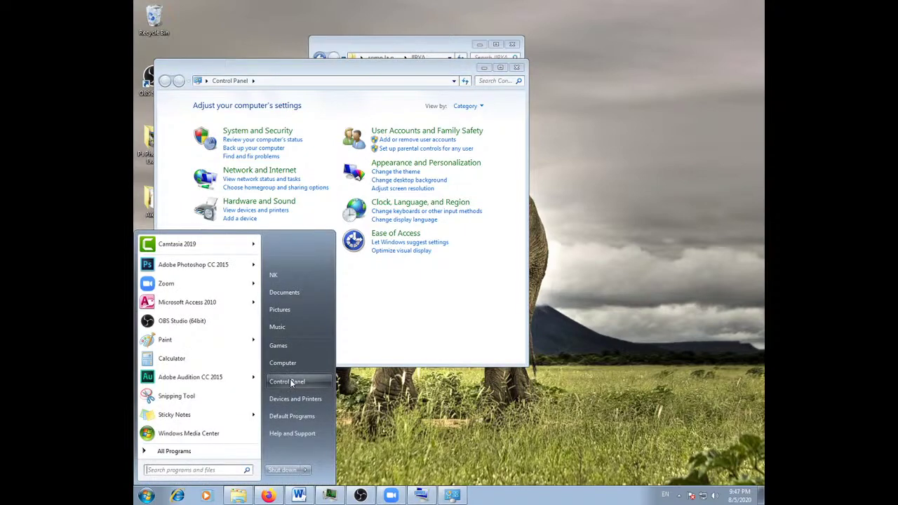
{"action": "left_click", "coordinate": [290, 378]}
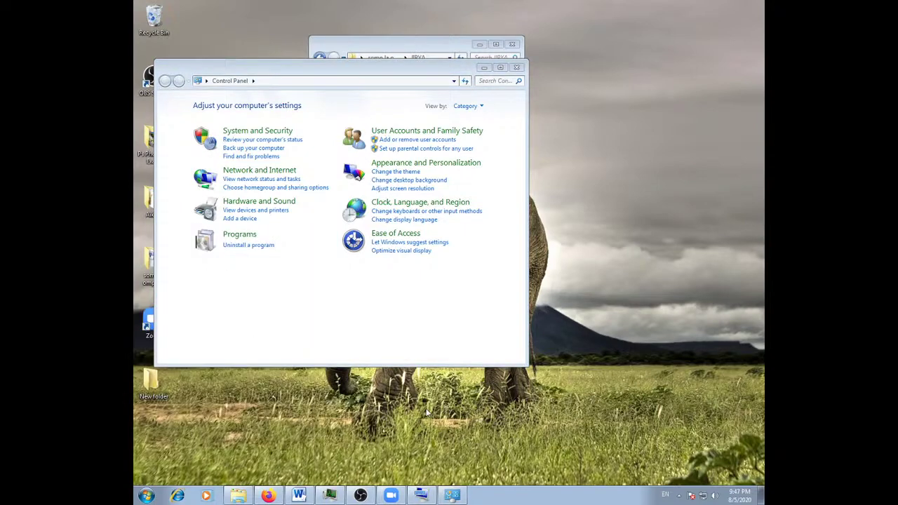
{"action": "left_click", "coordinate": [141, 497]}
{"action": "left_click", "coordinate": [178, 472]}
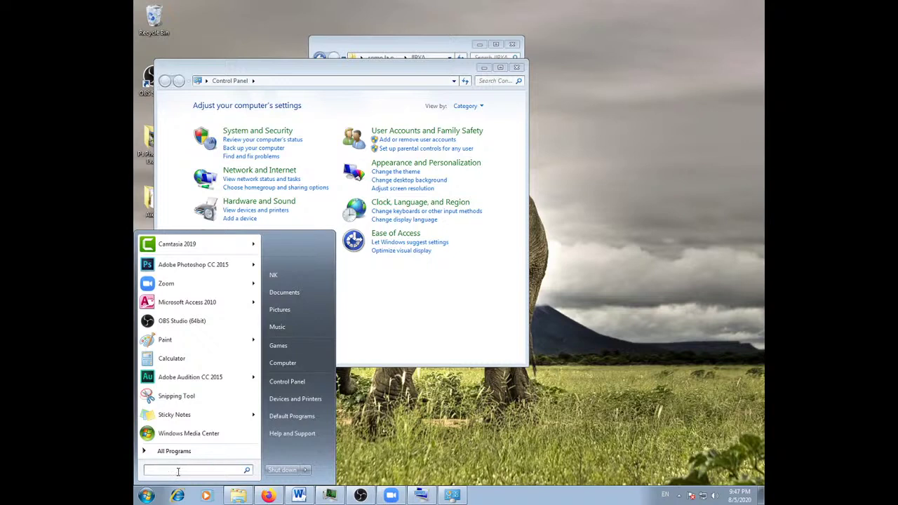
{"action": "type", "text": "c"}
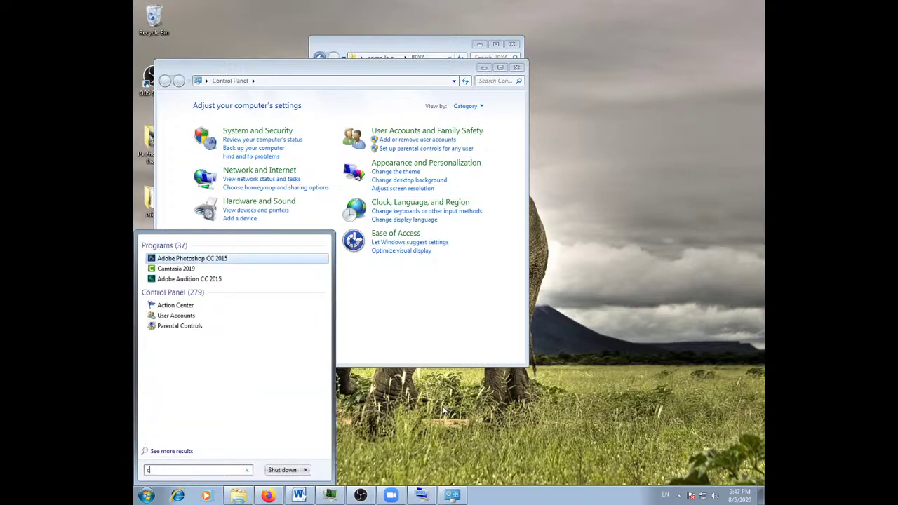
{"action": "left_click", "coordinate": [364, 69]}
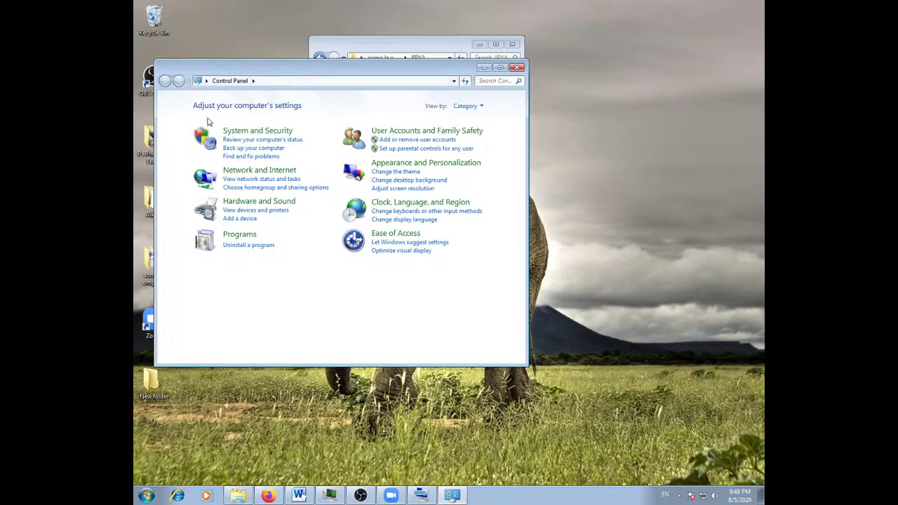
Set the Control Panel view to Large icons and maximize its window.
{"action": "left_click_drag", "start_coordinate": [297, 73], "coordinate": [305, 83]}
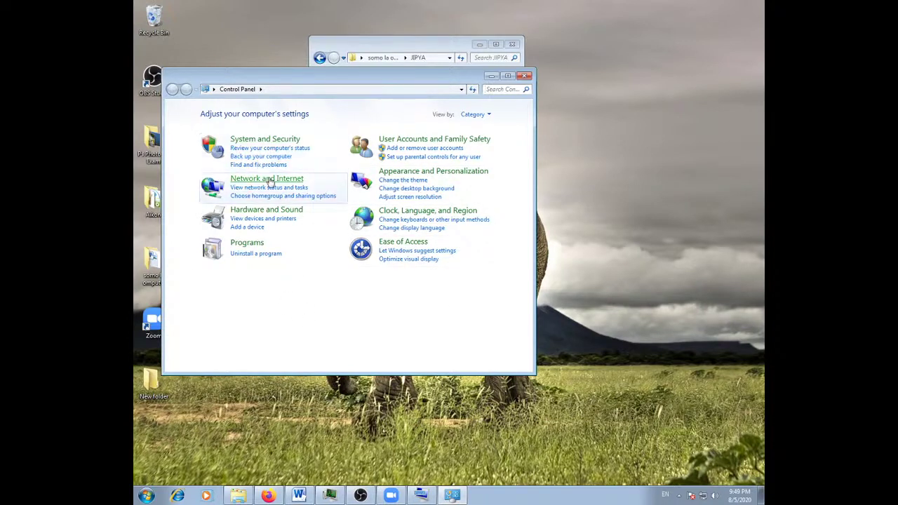
{"action": "left_click", "coordinate": [481, 118]}
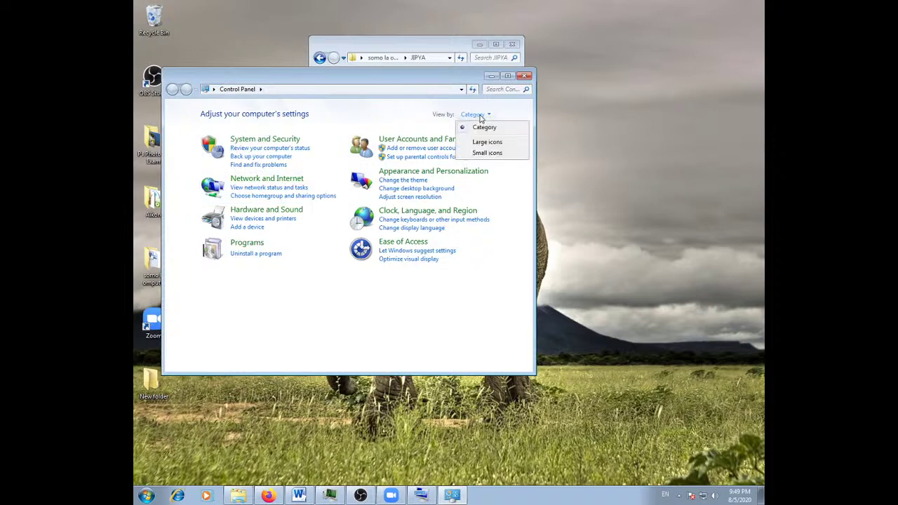
{"action": "left_click", "coordinate": [487, 142]}
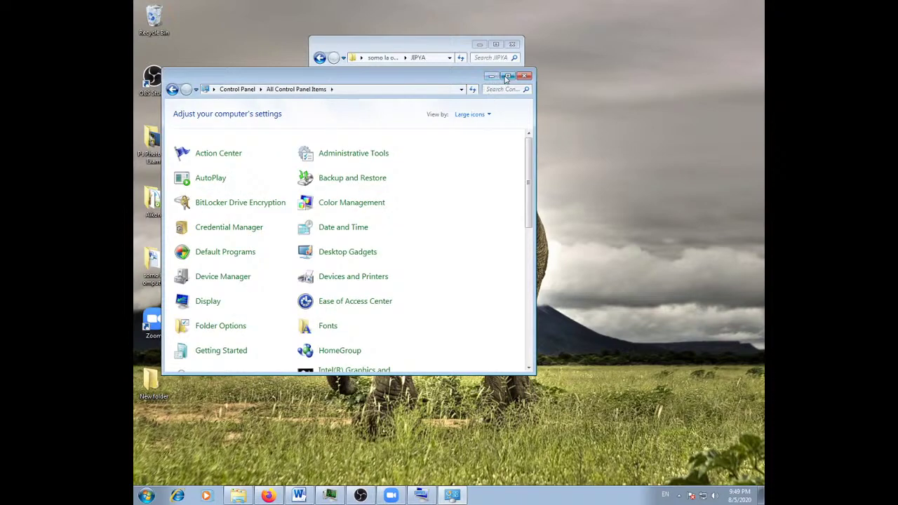
{"action": "left_click", "coordinate": [507, 76]}
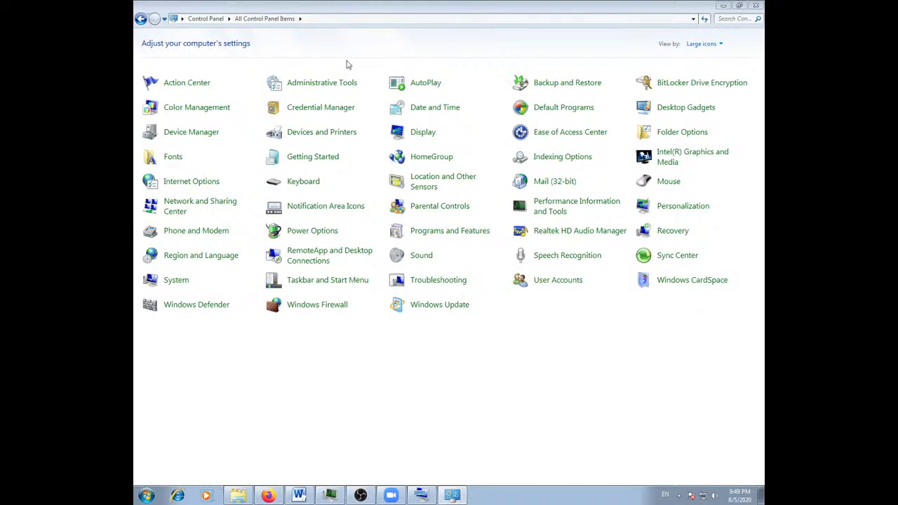
Switch the Control Panel view through Small icons, Category and Large icons, ending back on Category.
{"action": "left_click", "coordinate": [727, 45]}
{"action": "left_click", "coordinate": [724, 80]}
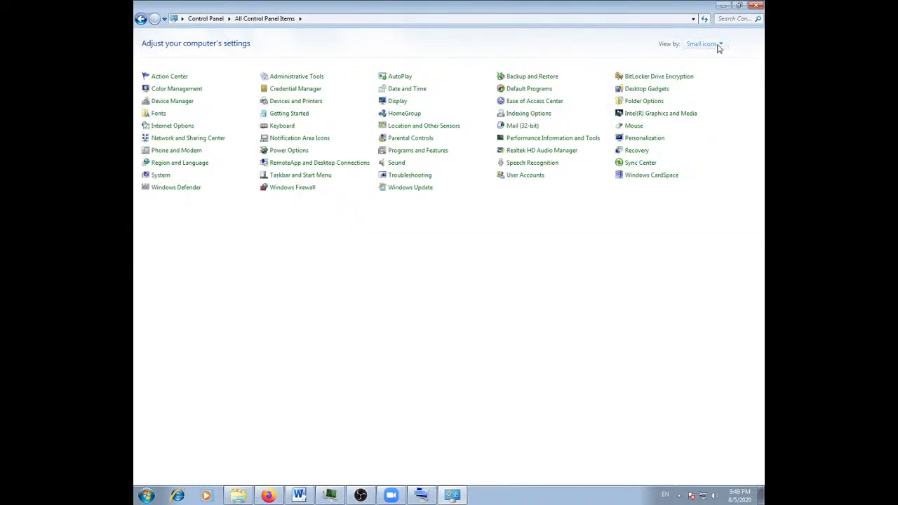
{"action": "left_click", "coordinate": [719, 44]}
{"action": "left_click", "coordinate": [707, 59]}
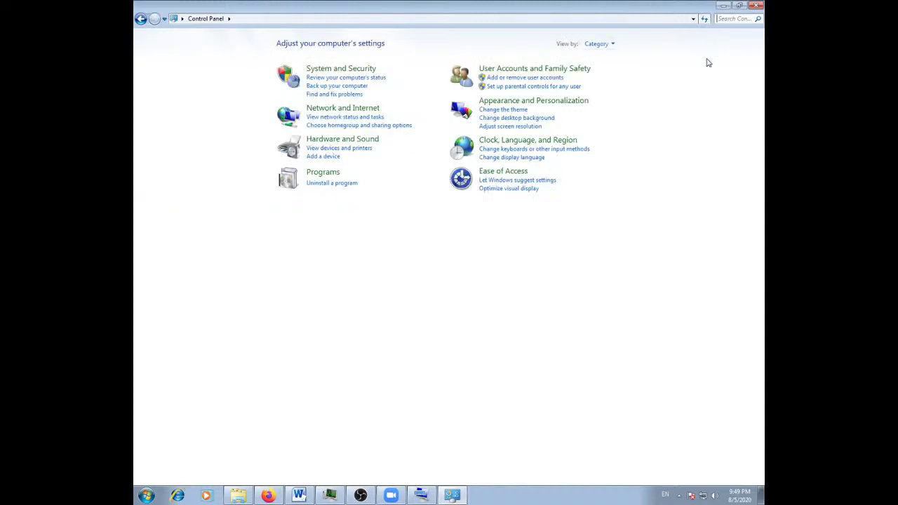
{"action": "left_click", "coordinate": [612, 45]}
{"action": "left_click", "coordinate": [620, 72]}
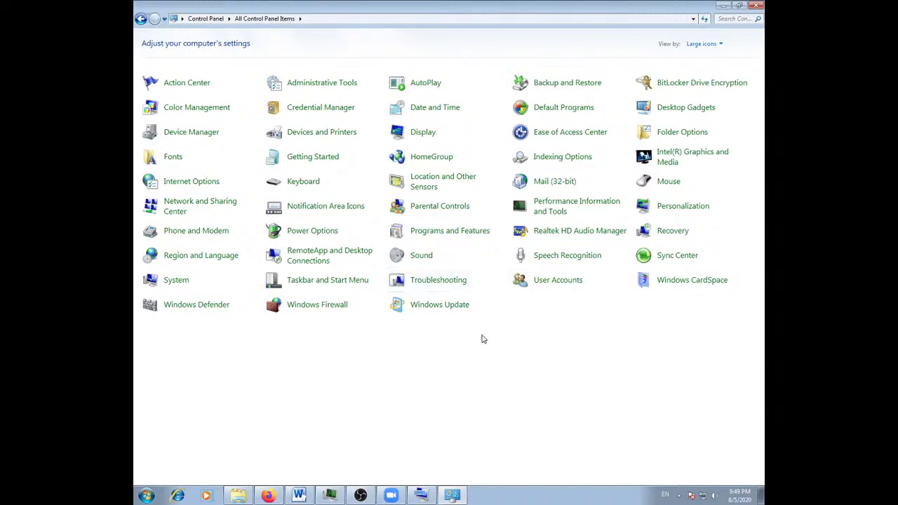
{"action": "left_click", "coordinate": [707, 44]}
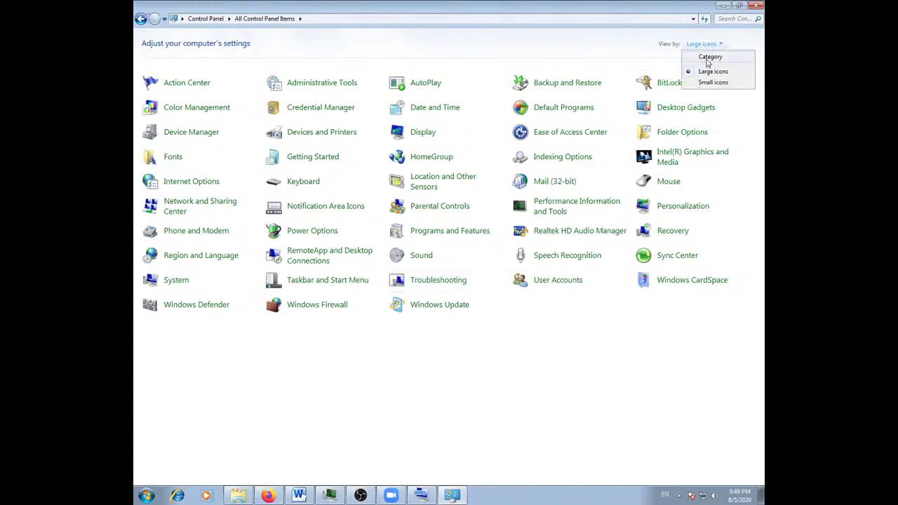
{"action": "left_click", "coordinate": [710, 57]}
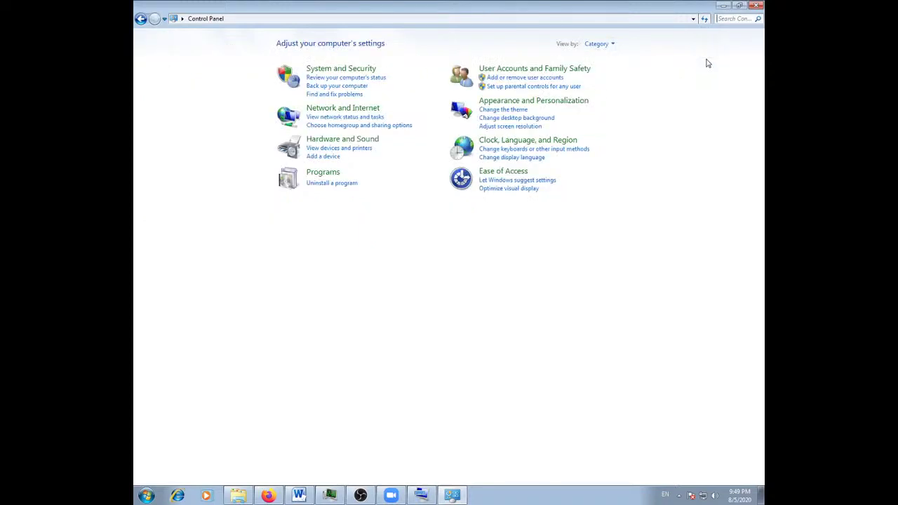
Look through the System and Security category, then return to the Control Panel home and show it as Large icons.
{"action": "left_click", "coordinate": [339, 69]}
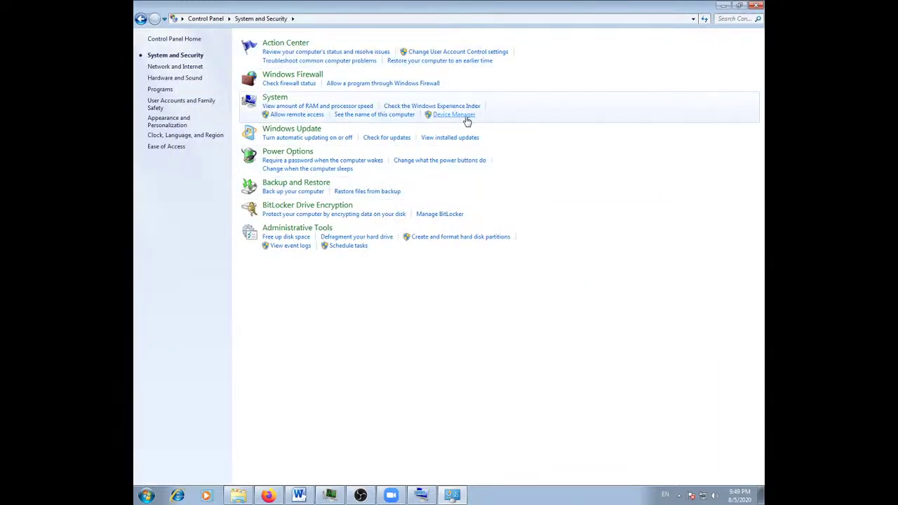
{"action": "left_click", "coordinate": [140, 18]}
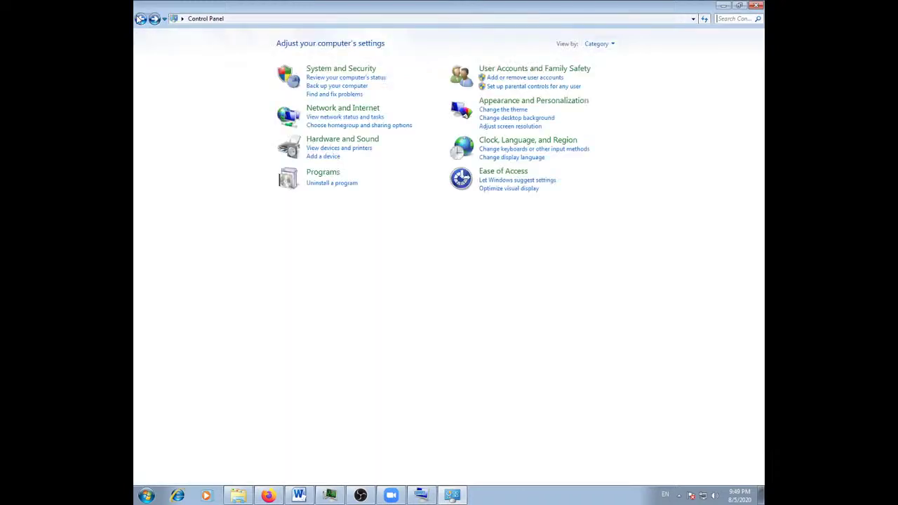
{"action": "left_click", "coordinate": [605, 45]}
{"action": "left_click", "coordinate": [613, 71]}
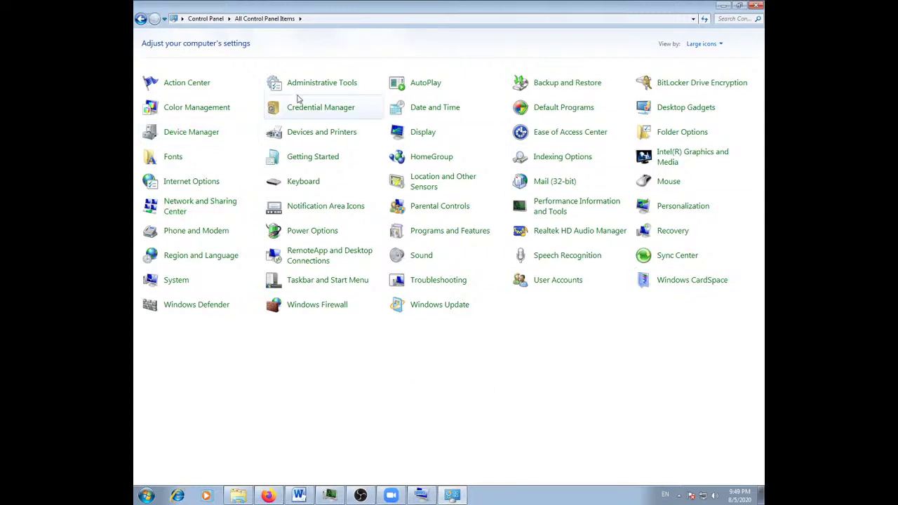
Compare the Category and Large icons views of the Control Panel again, ending on Category.
{"action": "left_click", "coordinate": [703, 43]}
{"action": "left_click", "coordinate": [707, 54]}
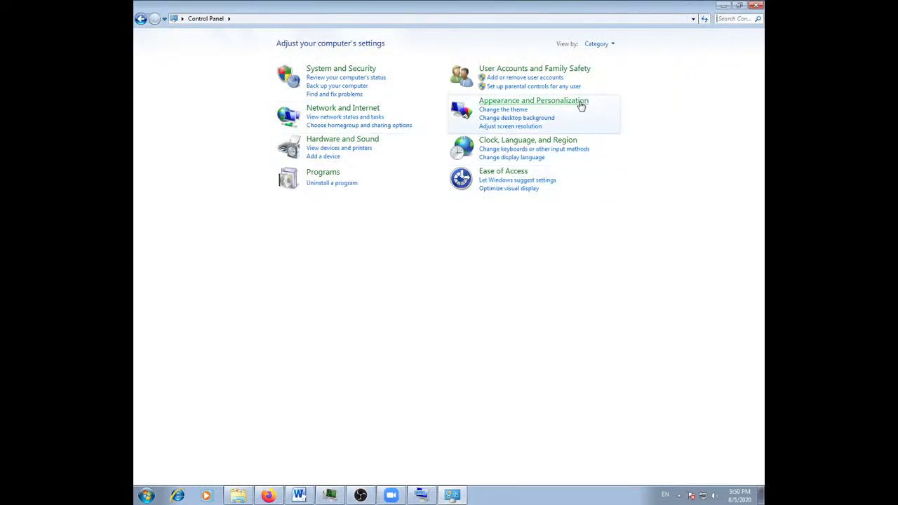
{"action": "left_click", "coordinate": [606, 44]}
{"action": "left_click", "coordinate": [624, 70]}
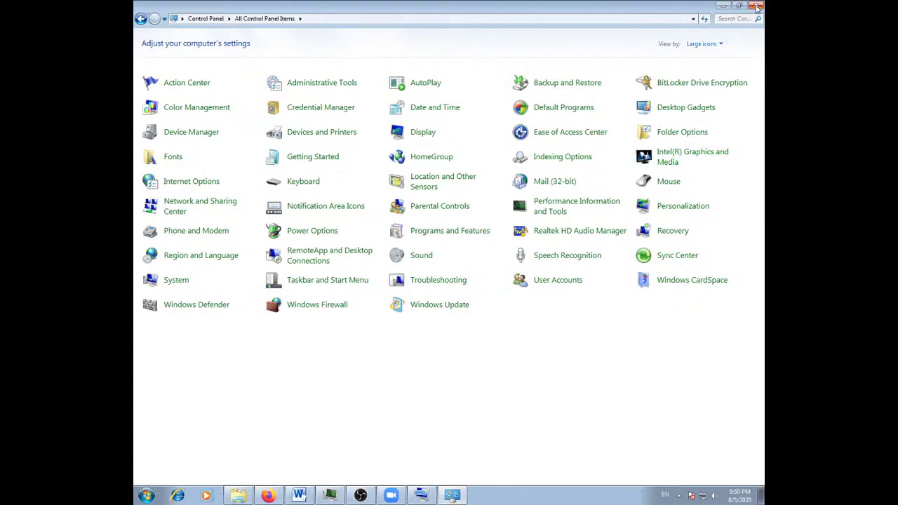
{"action": "left_click", "coordinate": [722, 45]}
{"action": "left_click", "coordinate": [712, 57]}
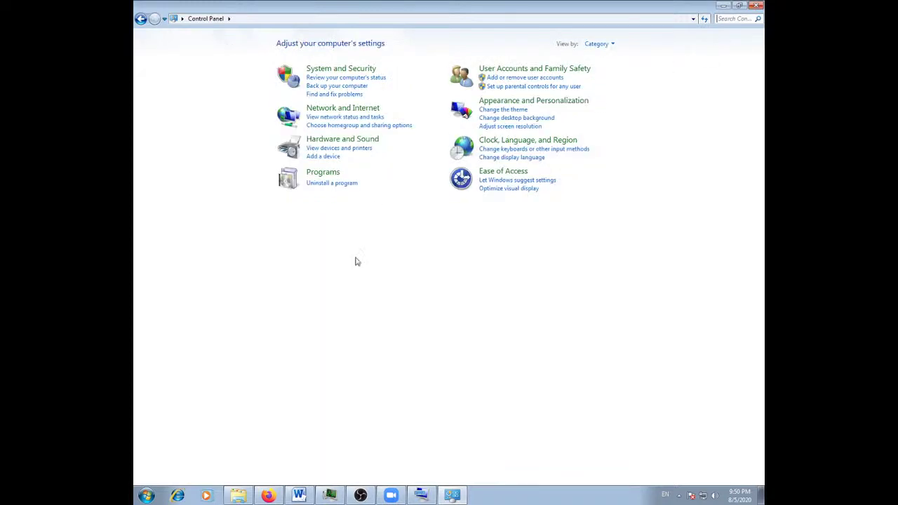
Set the Control Panel view to Large icons and close the window.
{"action": "left_click", "coordinate": [609, 44]}
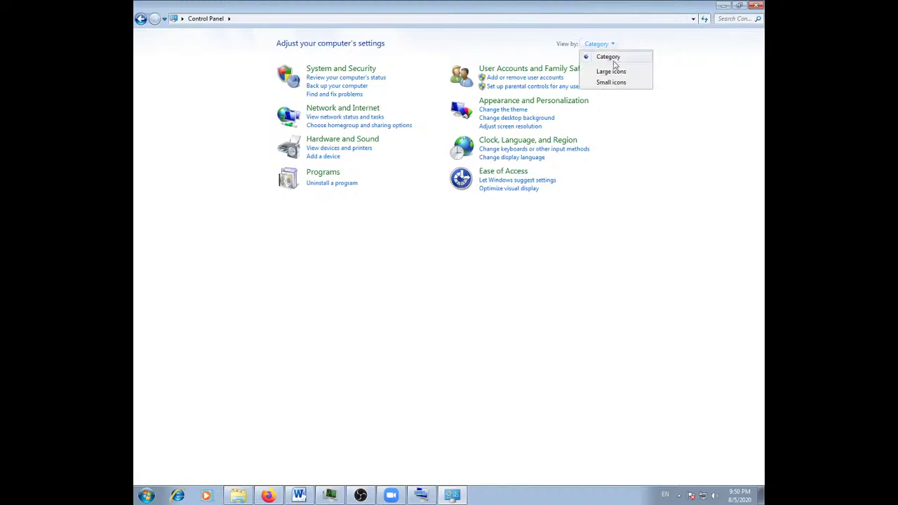
{"action": "left_click", "coordinate": [608, 71]}
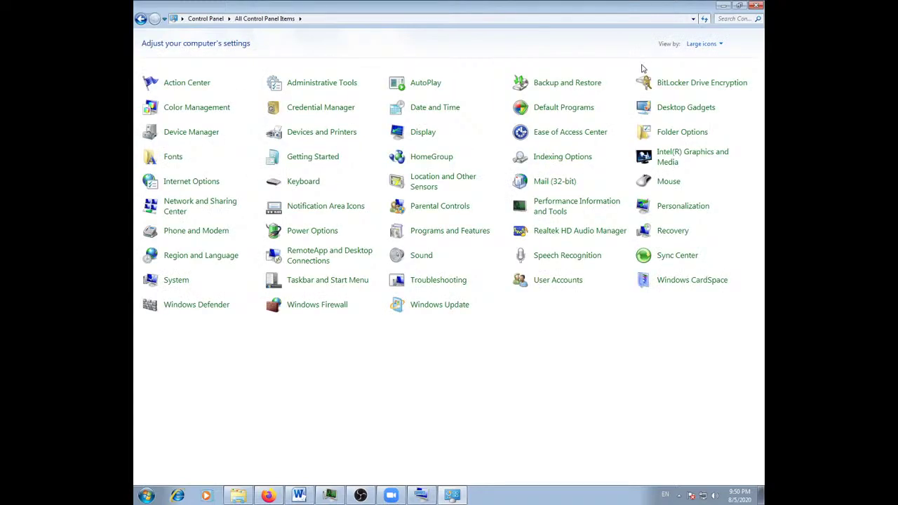
{"action": "left_click", "coordinate": [757, 5]}
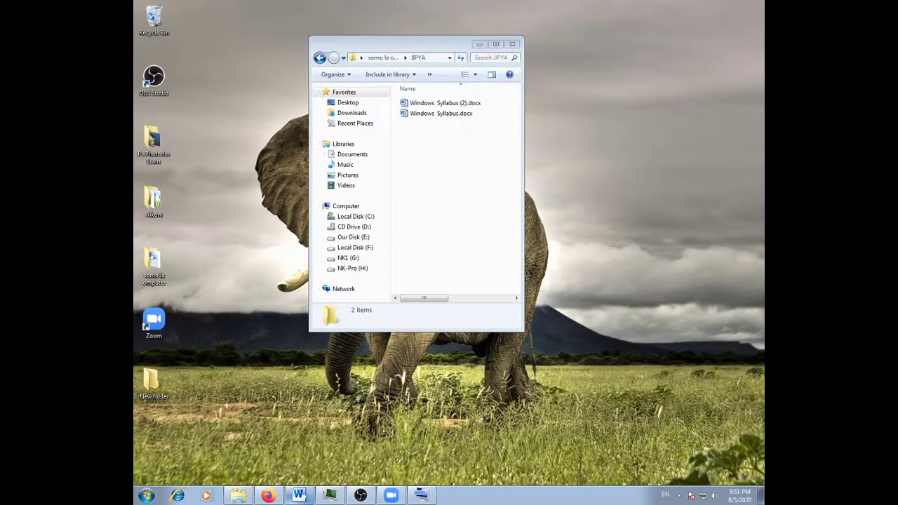
Revisit the Windows Syllabus document in Word, select the "Some keyboard keys" text of item 13, and minimize the document.
{"action": "left_click", "coordinate": [299, 496]}
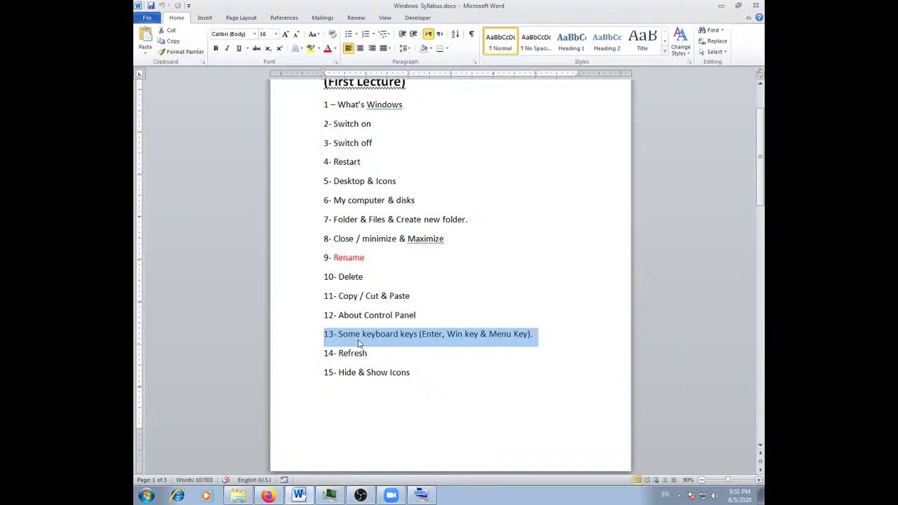
{"action": "left_click_drag", "start_coordinate": [332, 335], "coordinate": [545, 331]}
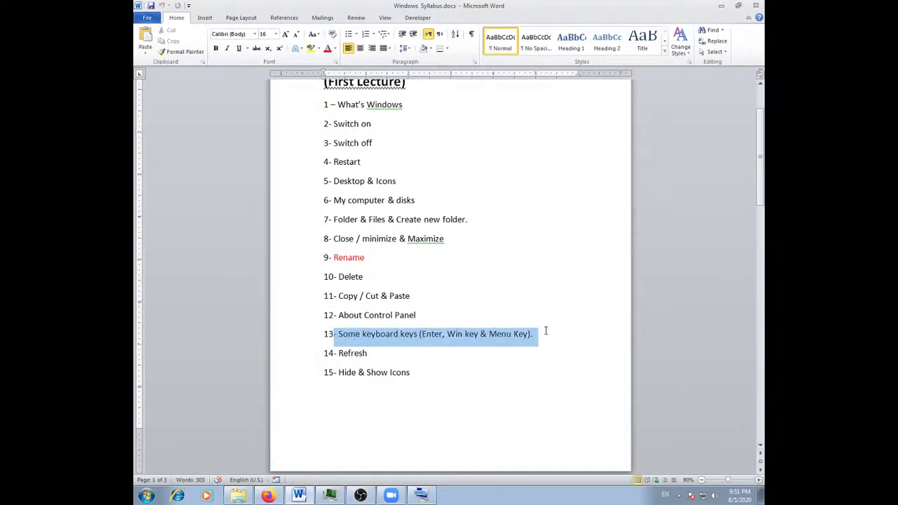
{"action": "left_click", "coordinate": [721, 5]}
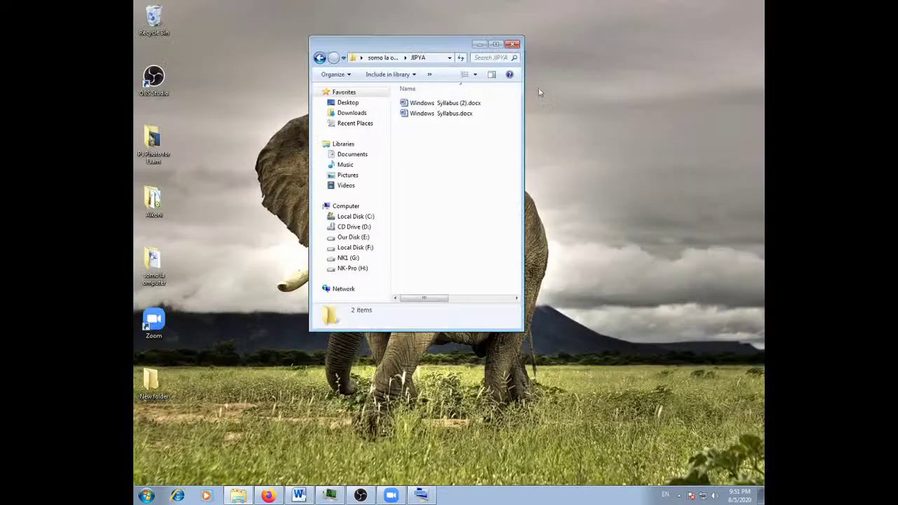
Close the JIPYA folder window and bring up the On-Screen Keyboard on the desktop without Task Manager showing.
{"action": "left_click", "coordinate": [511, 45]}
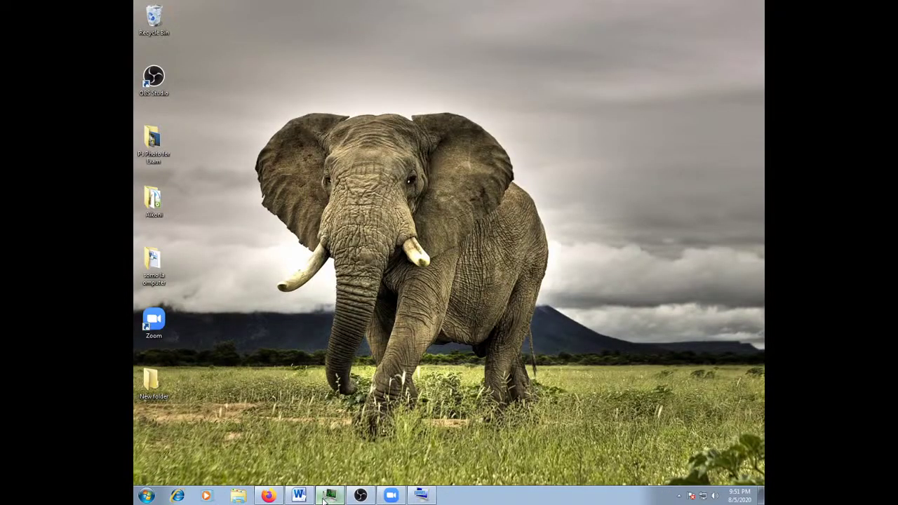
{"action": "key", "text": "ctrl+shift+Escape"}
{"action": "left_click", "coordinate": [587, 142]}
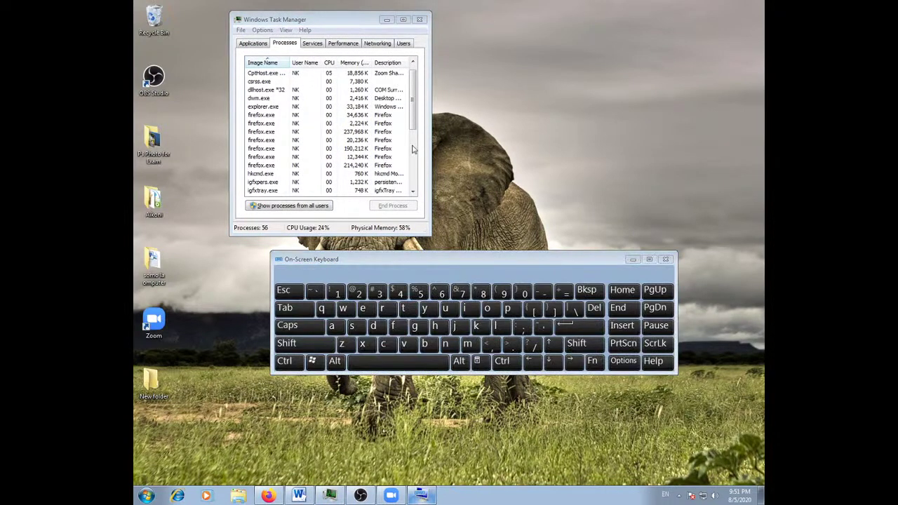
{"action": "key", "text": "alt+F4"}
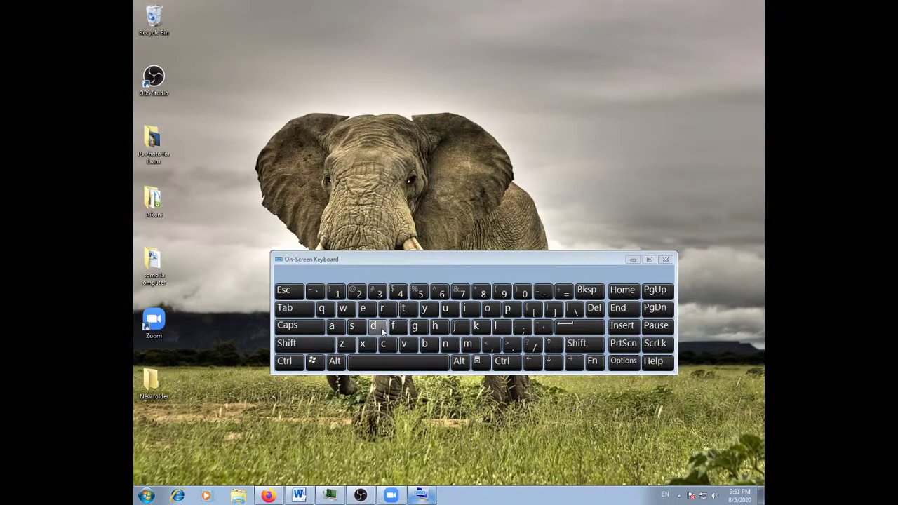
{"action": "left_click_drag", "start_coordinate": [406, 260], "coordinate": [384, 256]}
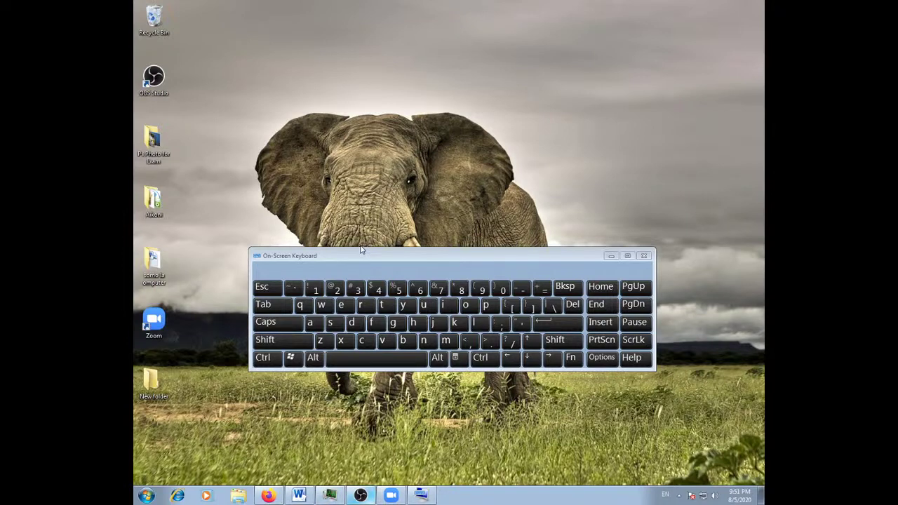
Move the On-Screen Keyboard higher on the desktop and use its Esc key to dismiss an opened desktop context menu.
{"action": "left_click_drag", "start_coordinate": [361, 249], "coordinate": [307, 202]}
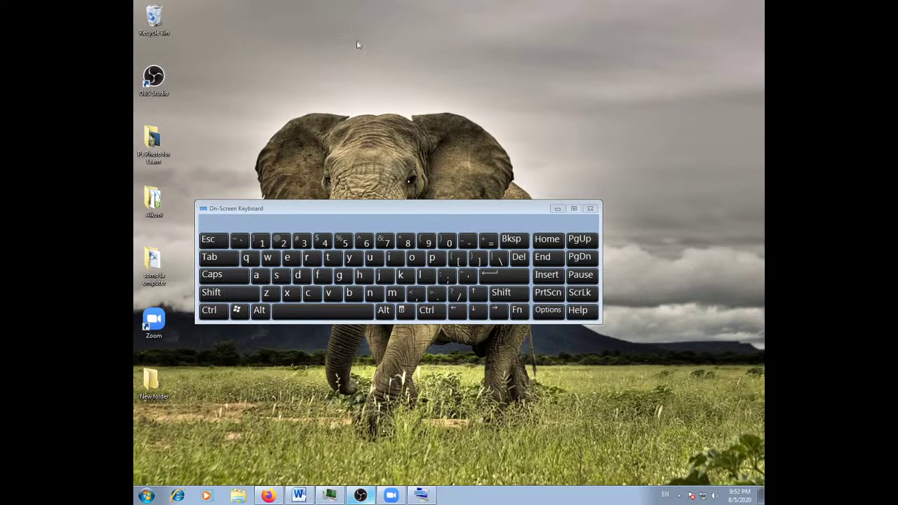
{"action": "right_click", "coordinate": [358, 44]}
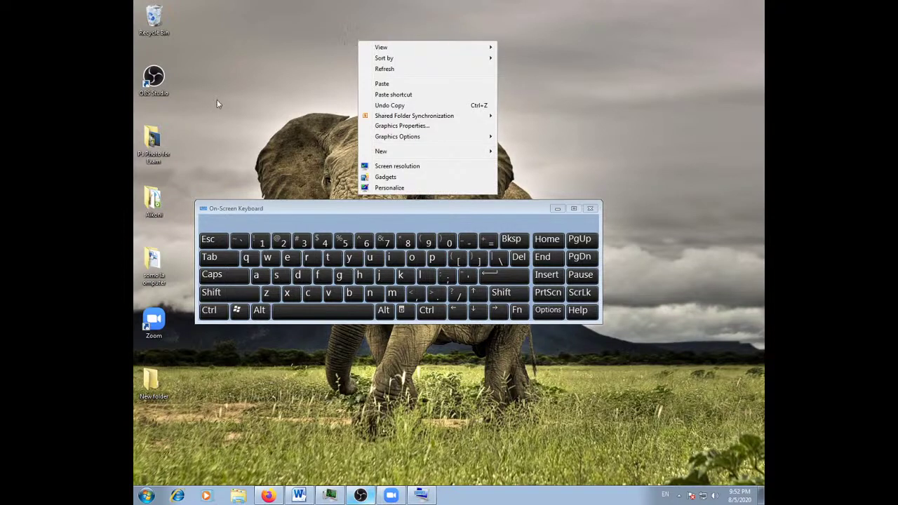
{"action": "left_click", "coordinate": [213, 240]}
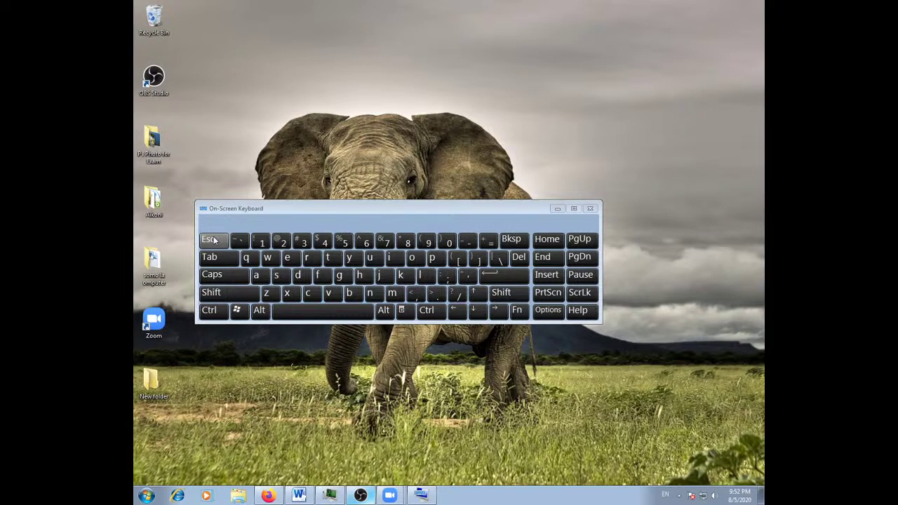
{"action": "left_click", "coordinate": [214, 241]}
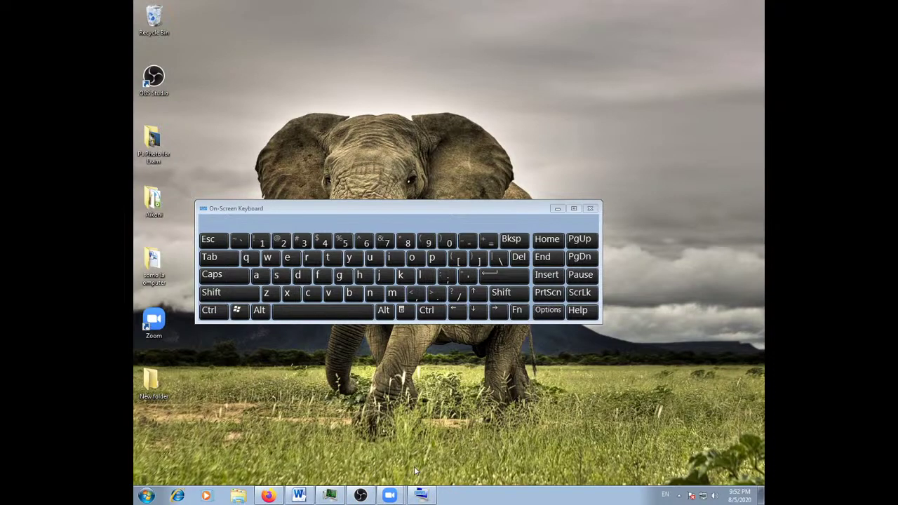
Turn on Caps Lock on the On-Screen Keyboard and enter the capital letters W, E, T, U and O.
{"action": "left_click_drag", "start_coordinate": [257, 209], "coordinate": [260, 207]}
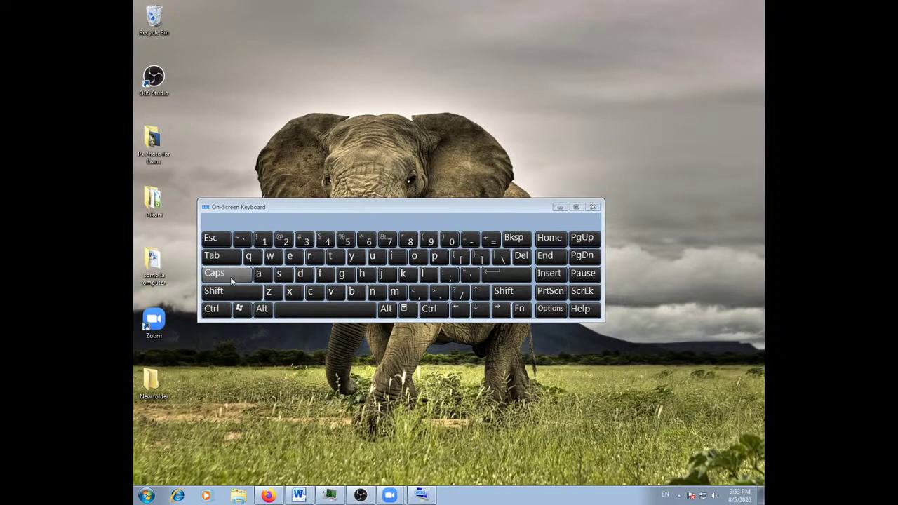
{"action": "left_click", "coordinate": [230, 278]}
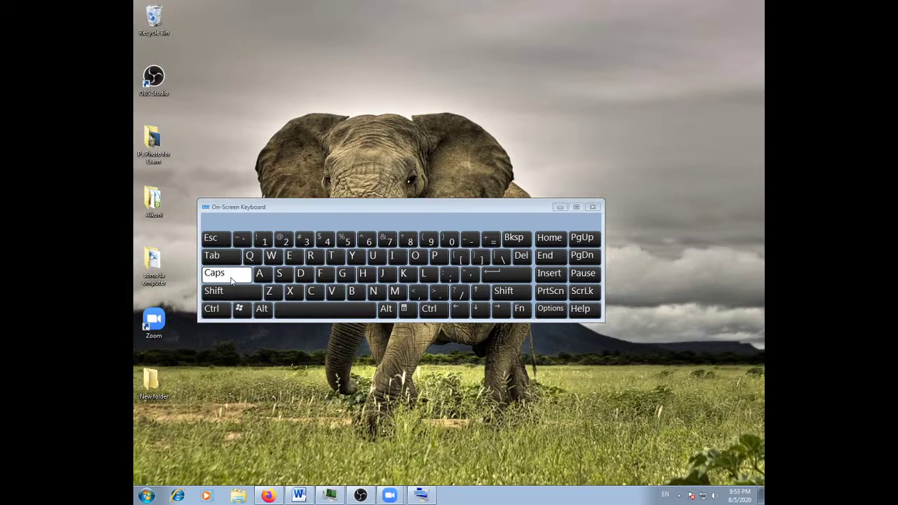
{"action": "left_click", "coordinate": [270, 256]}
{"action": "left_click", "coordinate": [289, 256]}
{"action": "left_click", "coordinate": [331, 256]}
{"action": "left_click", "coordinate": [373, 255]}
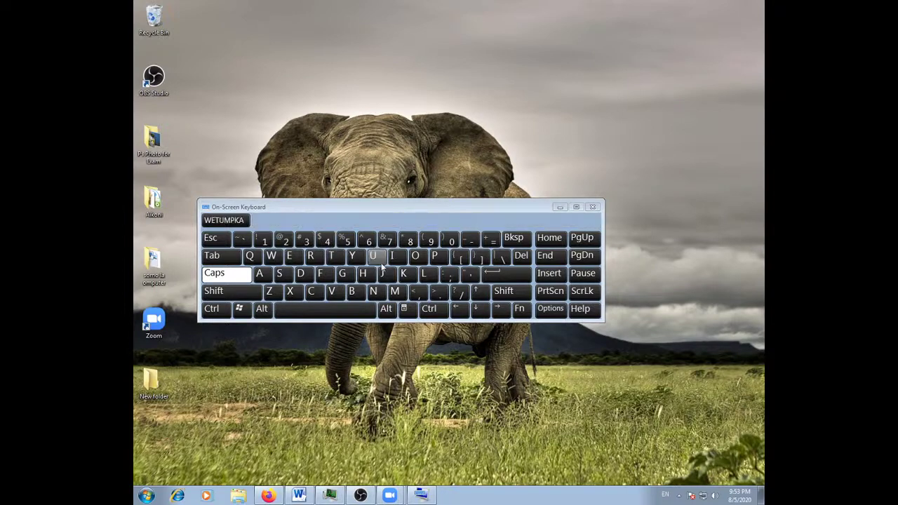
{"action": "left_click", "coordinate": [415, 256]}
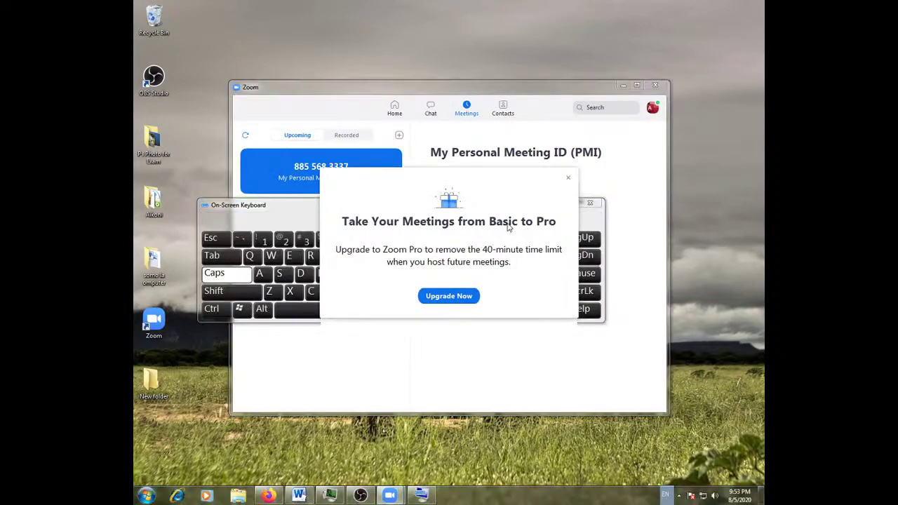
Dismiss the Zoom Pro upgrade offer, minimize the Zoom window, and switch to OBS Studio.
{"action": "left_click", "coordinate": [566, 180]}
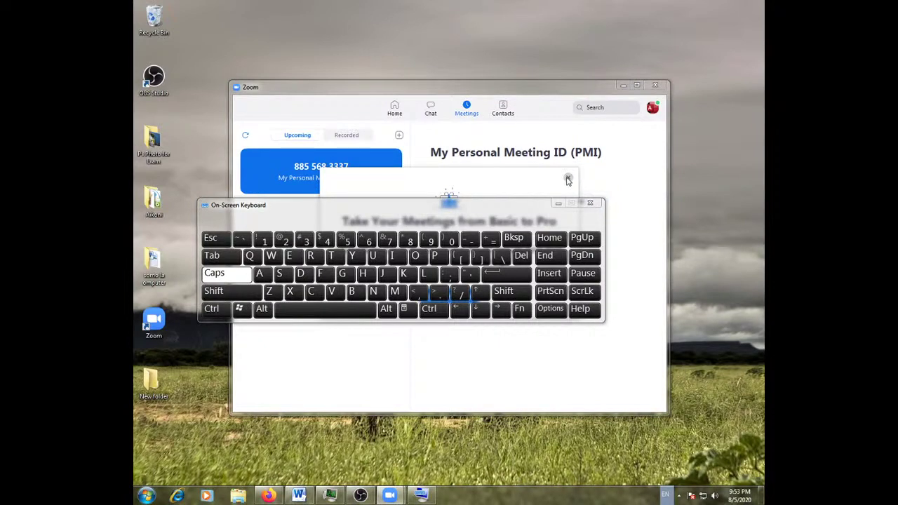
{"action": "left_click", "coordinate": [621, 85]}
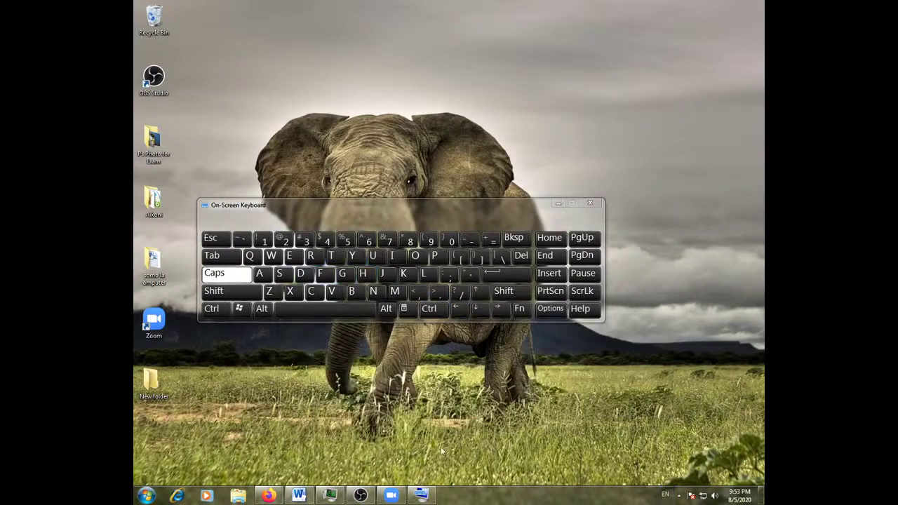
{"action": "left_click", "coordinate": [361, 495]}
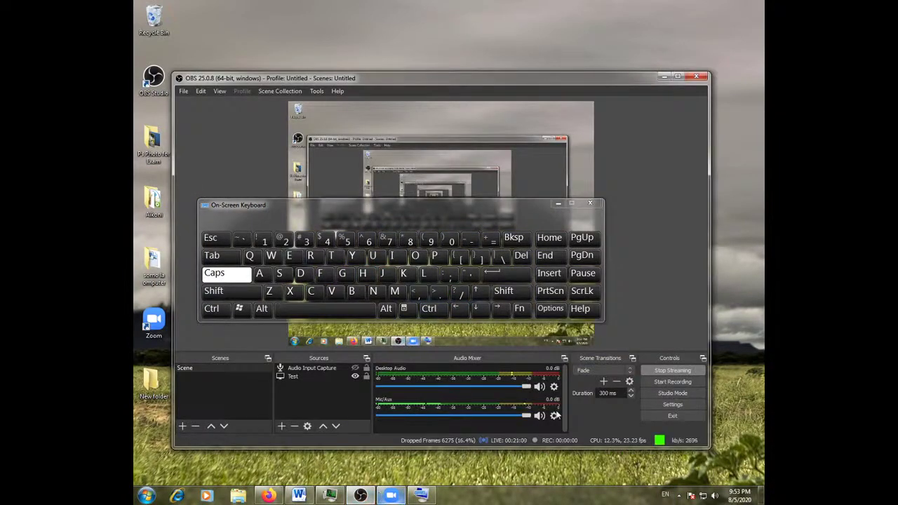